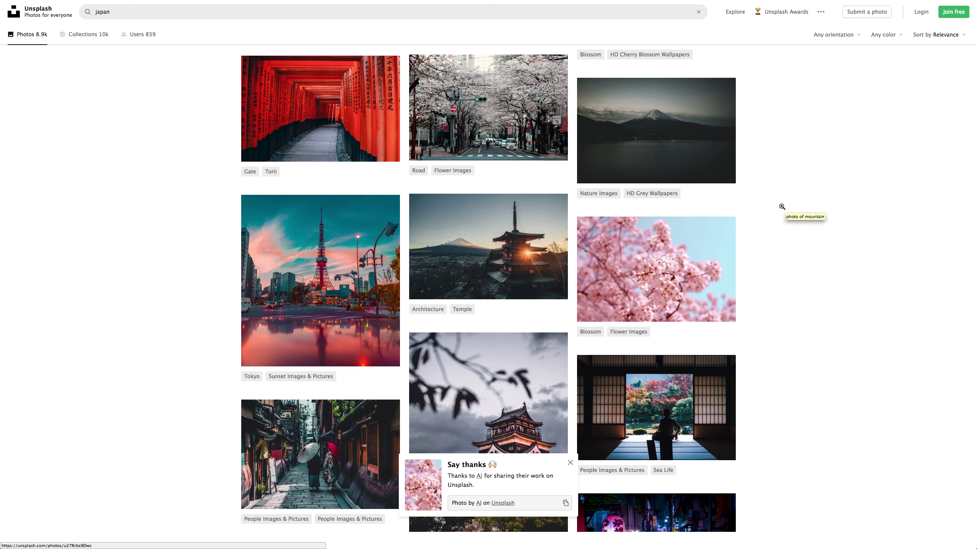
Find the photo of the red torii gate standing in water among the japan results and download it
scroll(718, 251, up, 4)
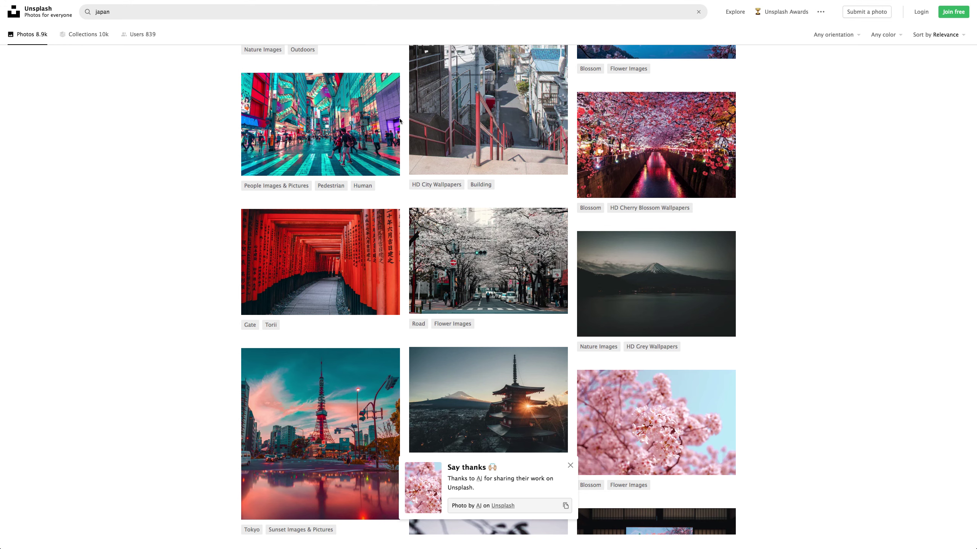
scroll(441, 126, up, 4)
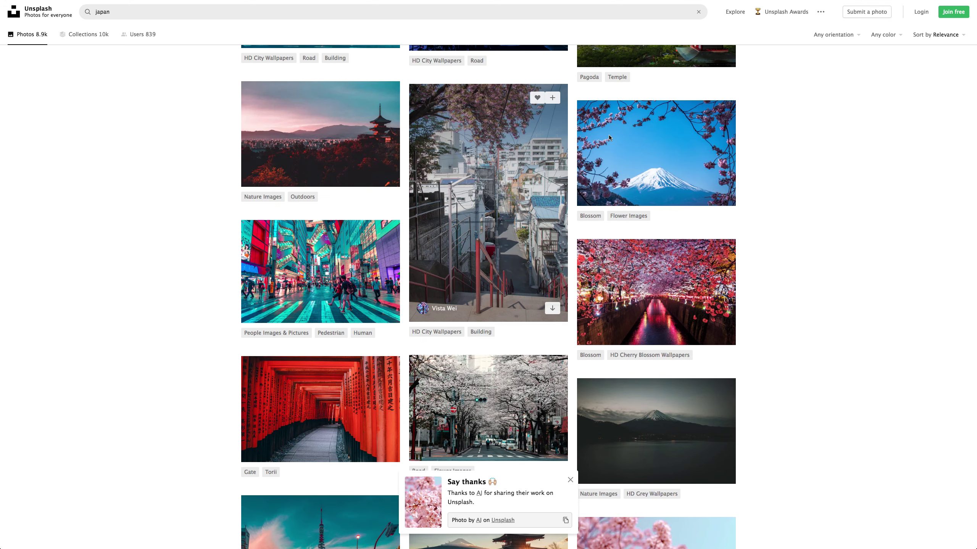
scroll(723, 146, up, 4)
scroll(723, 146, up, 2)
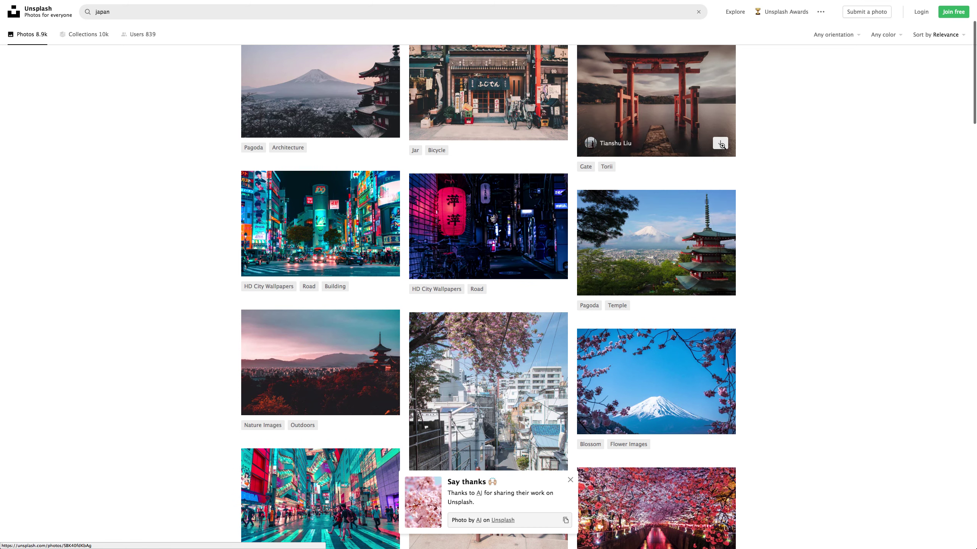
scroll(722, 145, up, 1)
mouse_move(662, 148)
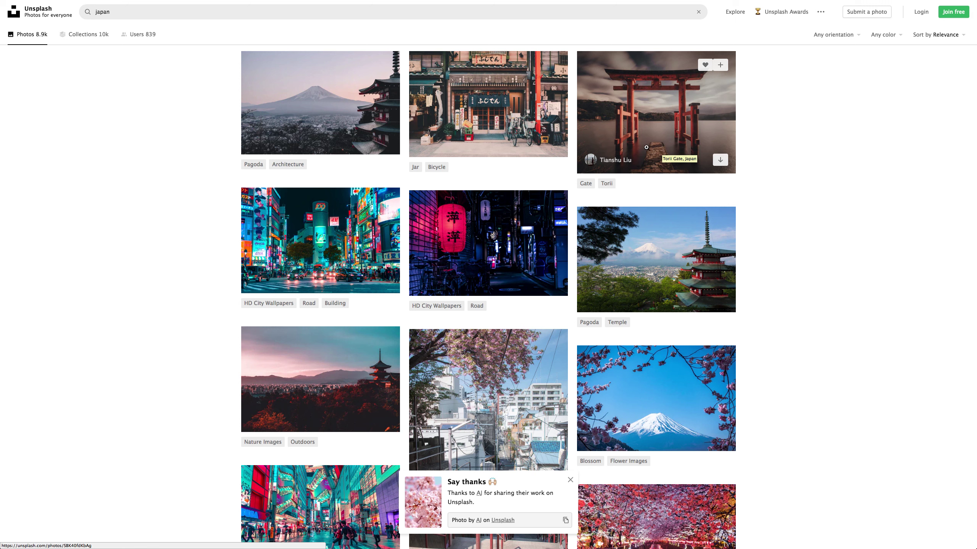
click(720, 161)
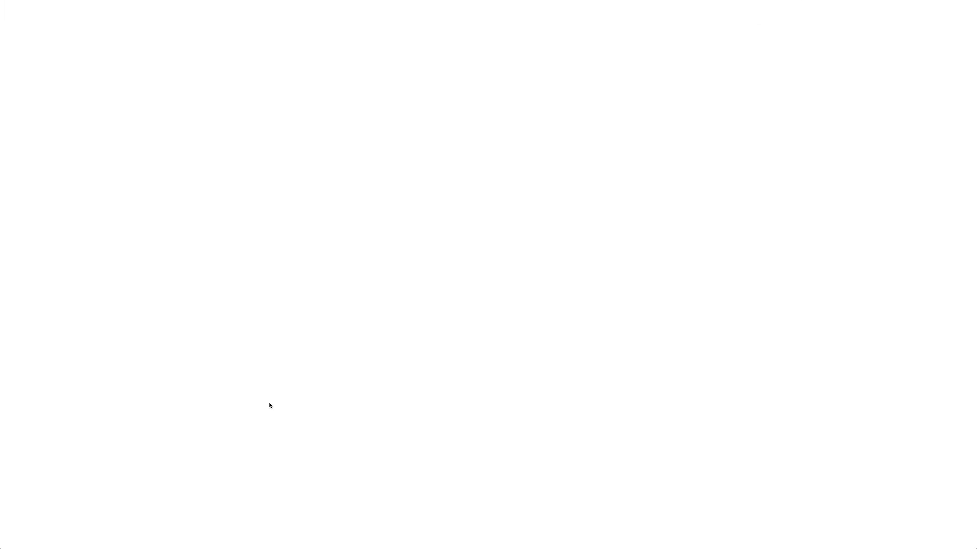
mouse_move(53, 546)
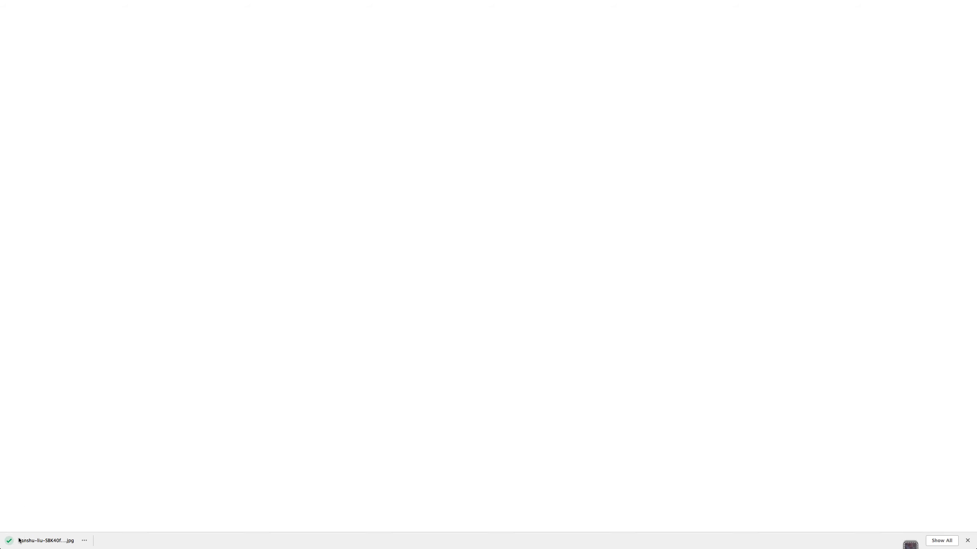
Switch to Photoshop and set the torii photo's resolution to 300 pixels/inch in Image Size with Resample Image turned off
key(ctrl+Left)
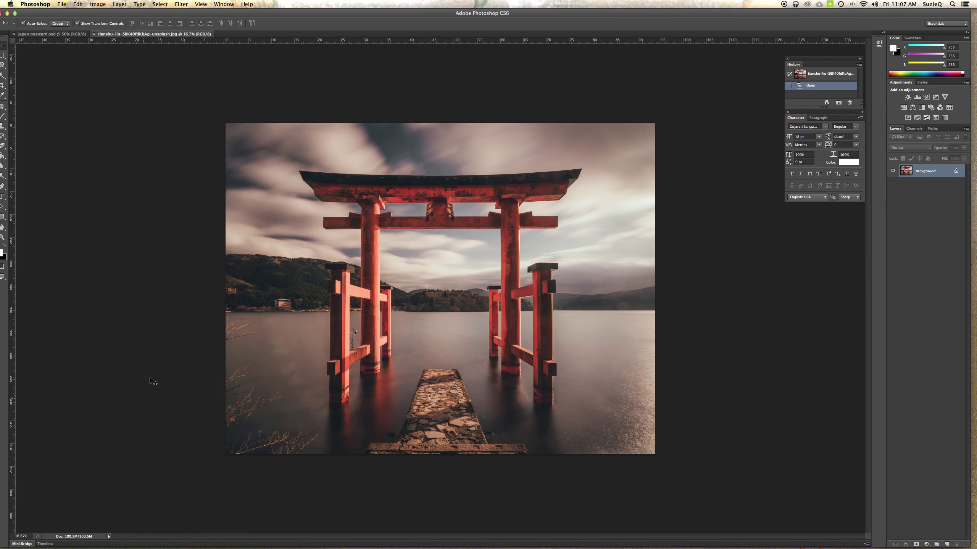
click(95, 5)
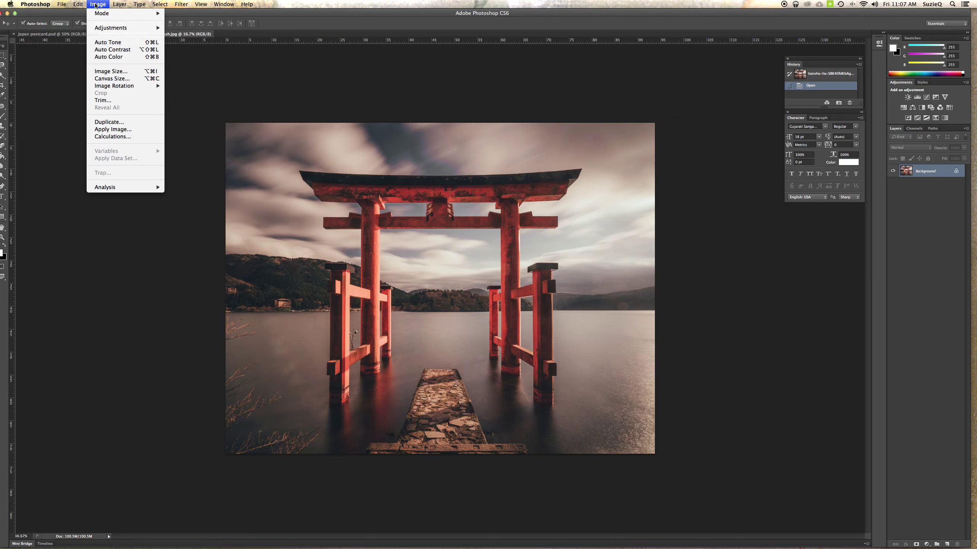
click(111, 71)
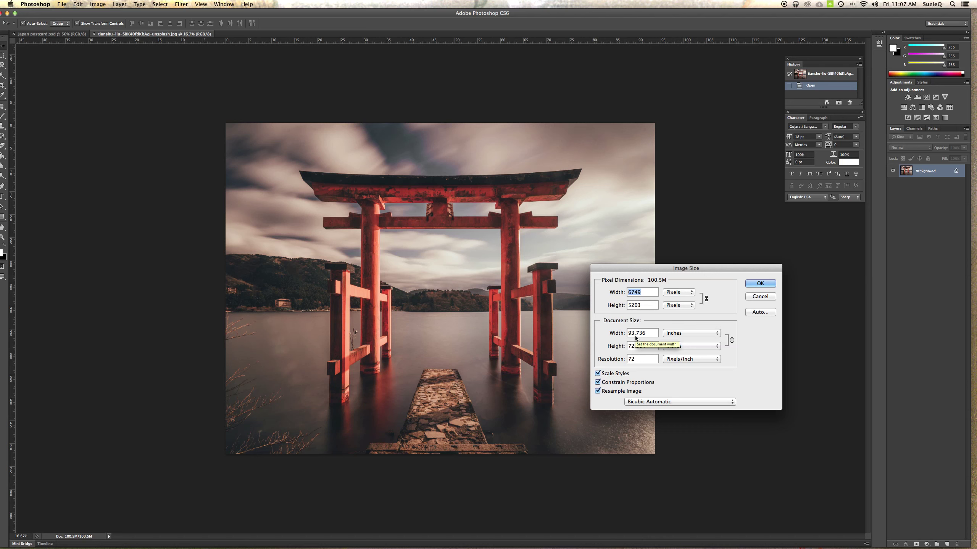
double_click(631, 359)
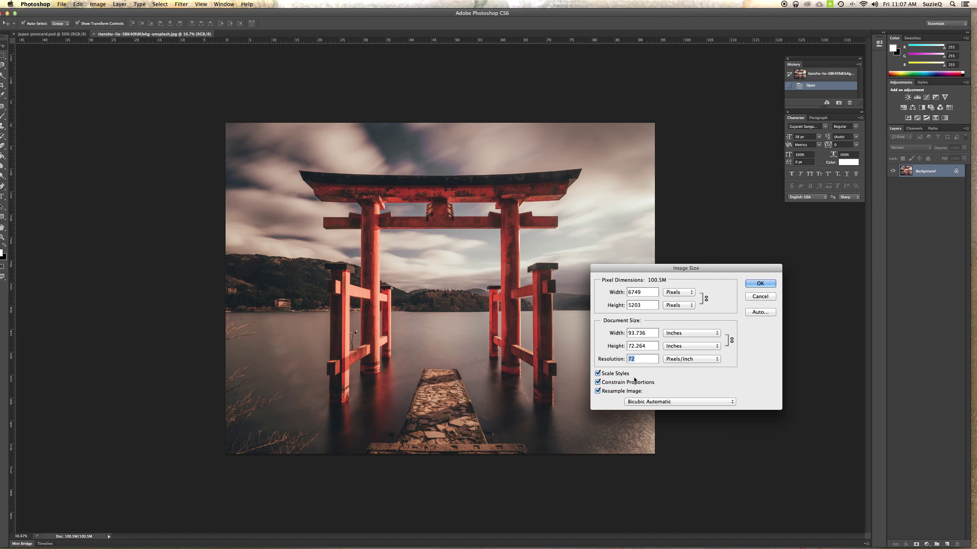
text(300)
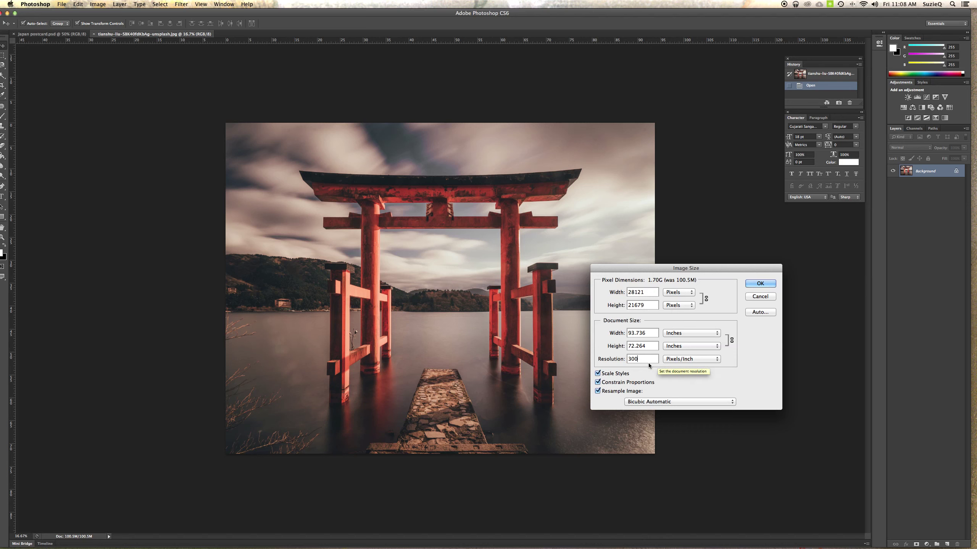
click(598, 392)
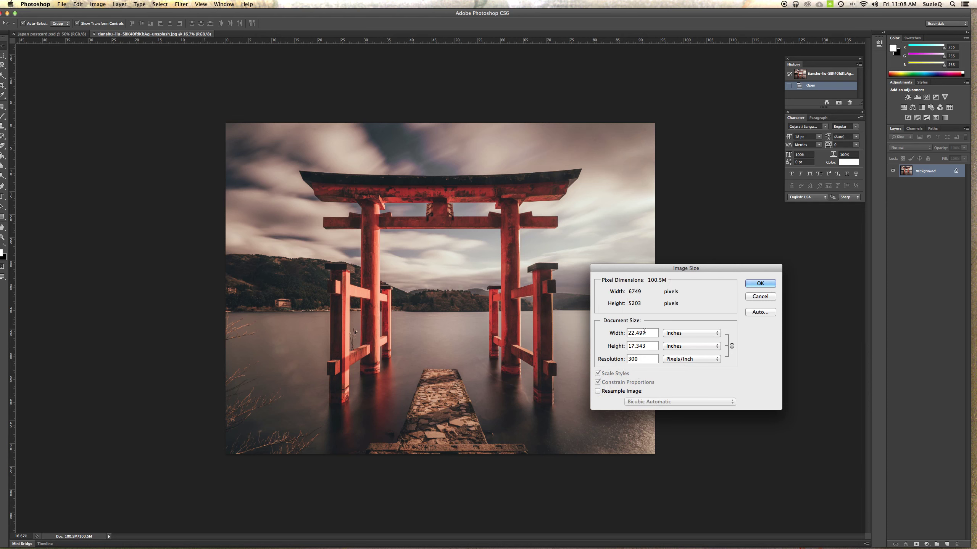
Resize the torii photo to 2.5 inches wide at 300 pixels/inch with Resample Image turned on
drag(646, 332, 628, 333)
text(2)
click(608, 392)
drag(651, 360, 626, 360)
text(300)
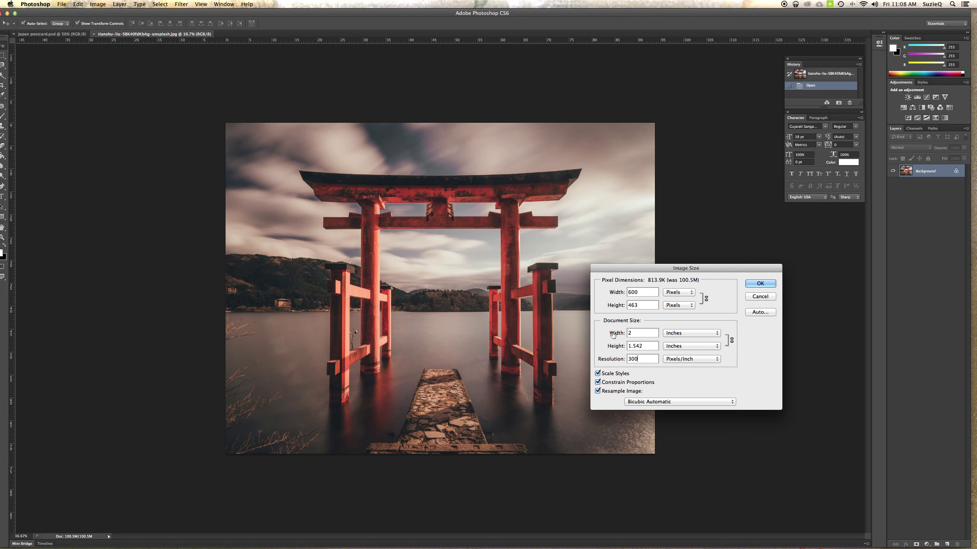
click(635, 333)
text(.5)
click(756, 284)
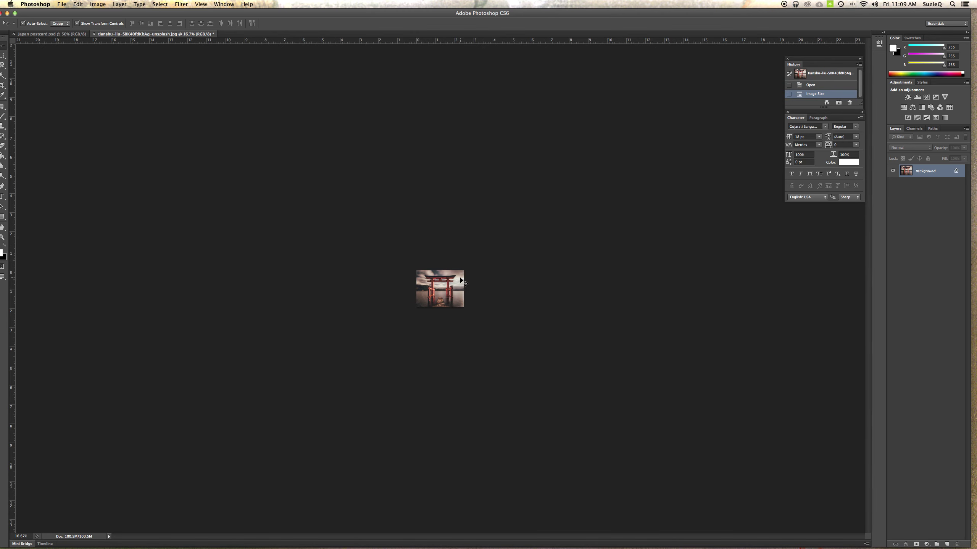
Crop the torii photo to a roughly square frame around the gate, trimming both sides and a thin strip along the bottom
key(super+equal)
key(super+equal)
key(super+equal)
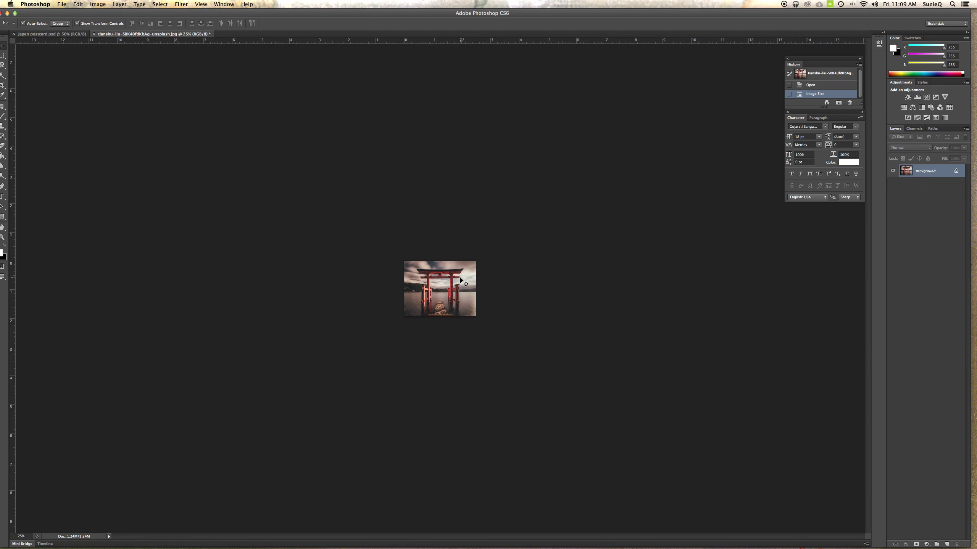
key(super+equal)
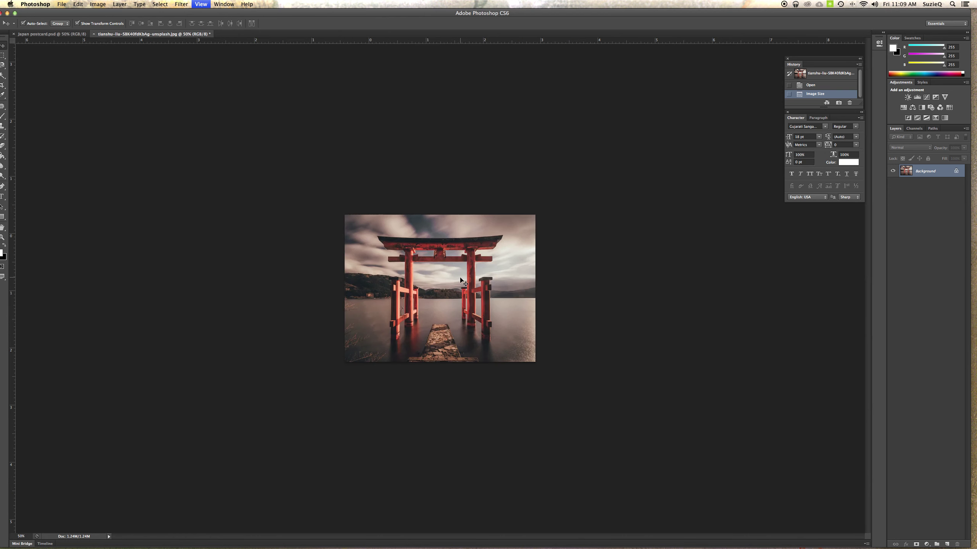
key(super+equal)
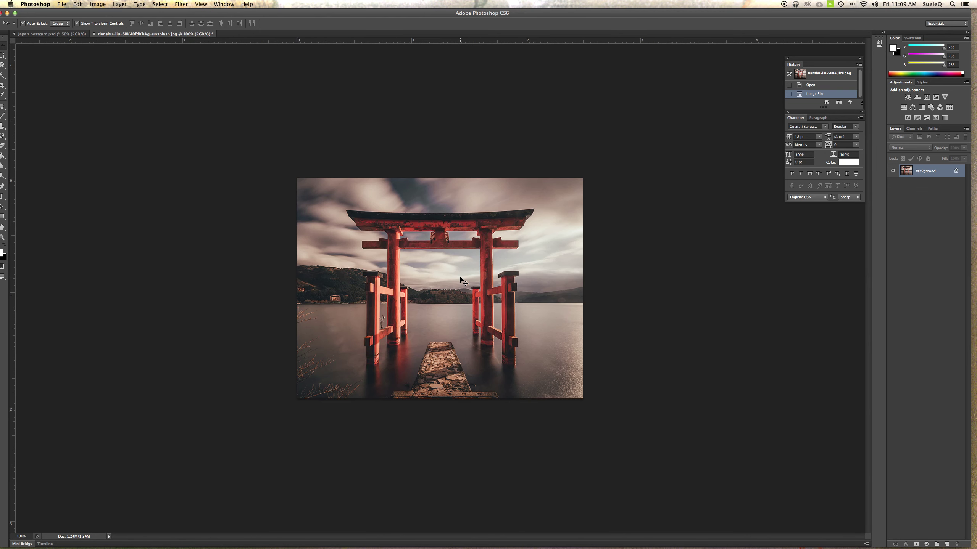
drag(120, 13, 125, 13)
click(6, 87)
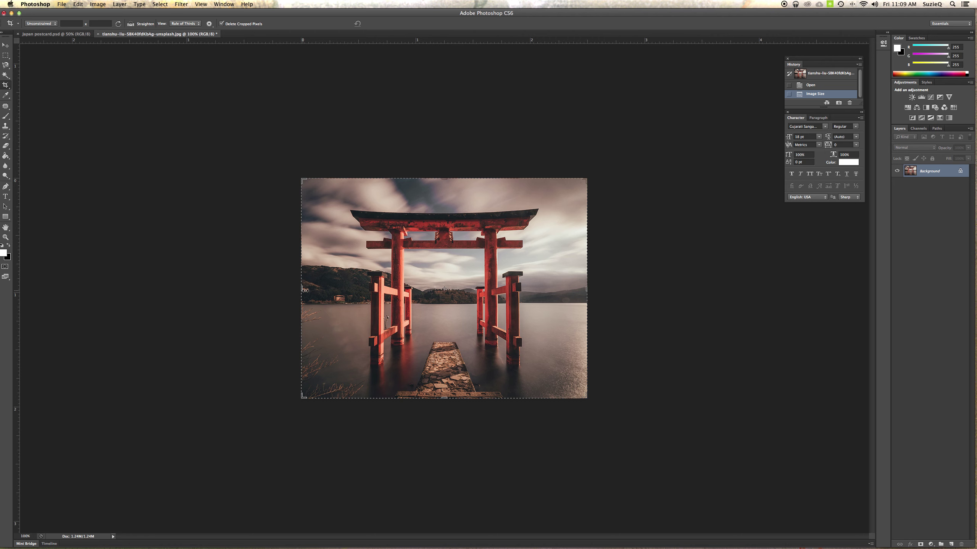
drag(305, 289, 323, 290)
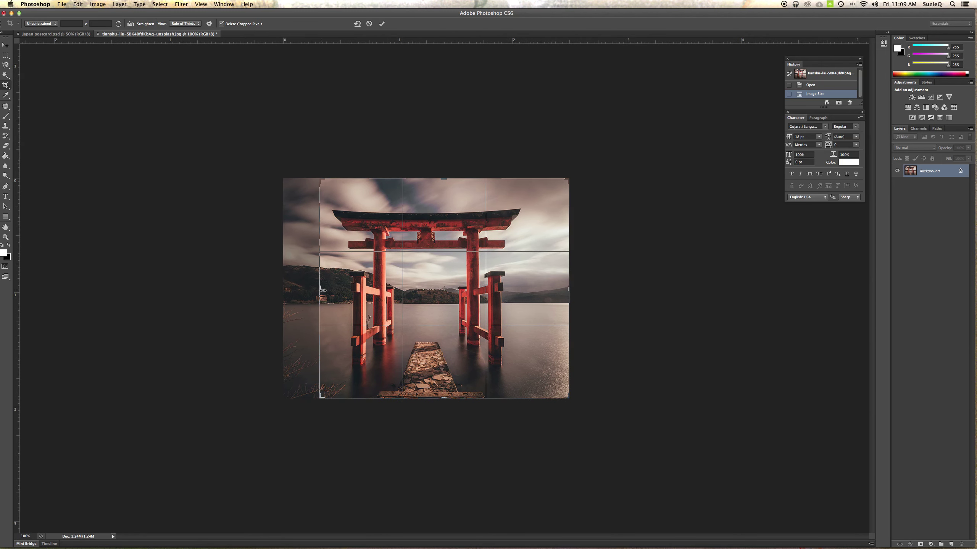
drag(569, 290, 553, 290)
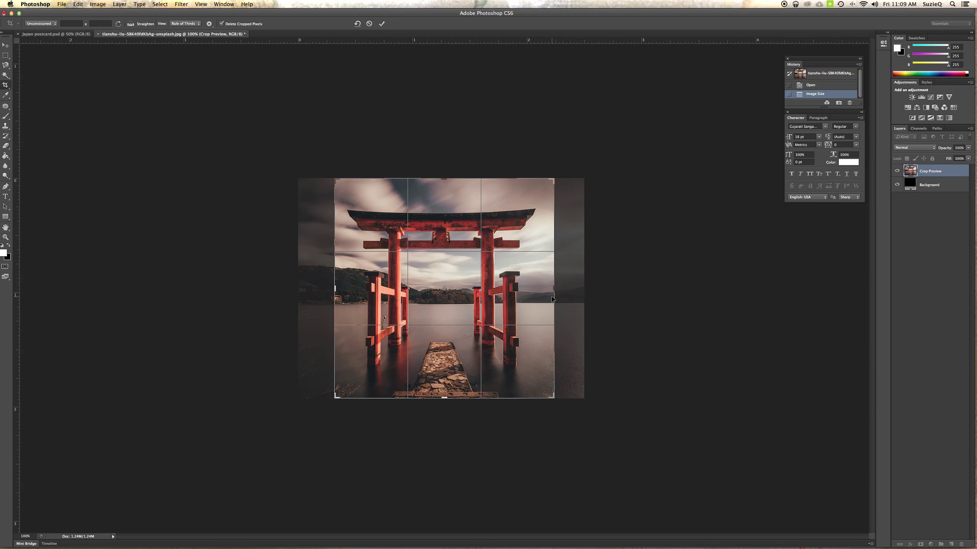
drag(551, 299, 549, 299)
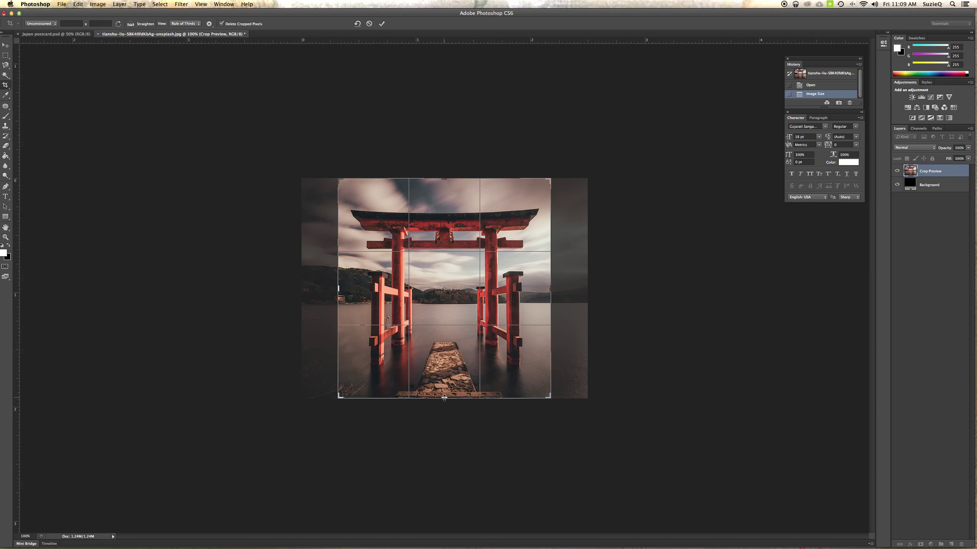
drag(444, 396, 444, 393)
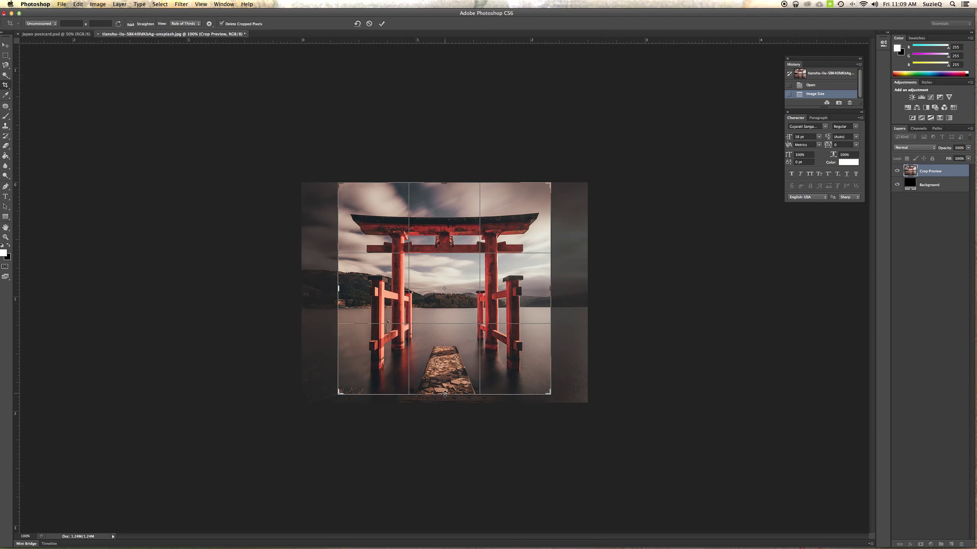
click(6, 46)
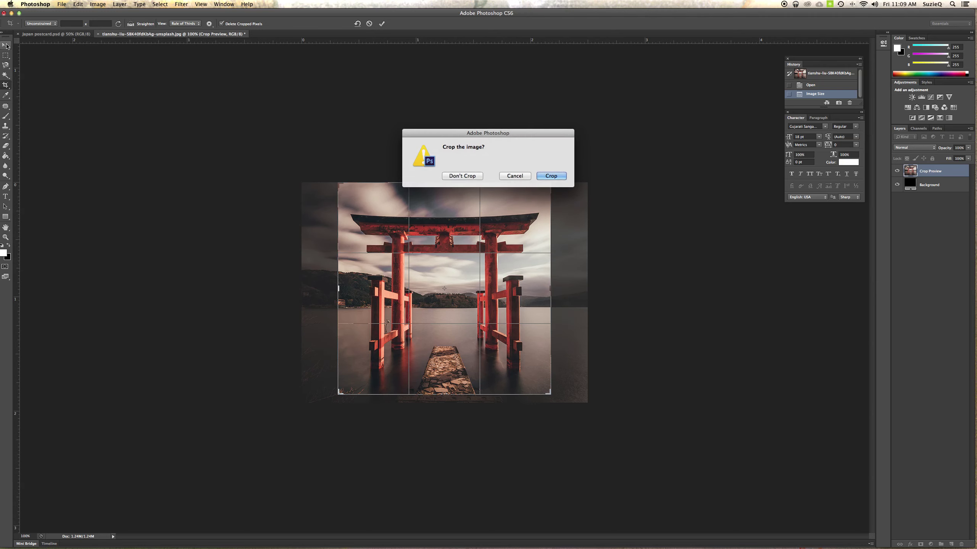
click(546, 177)
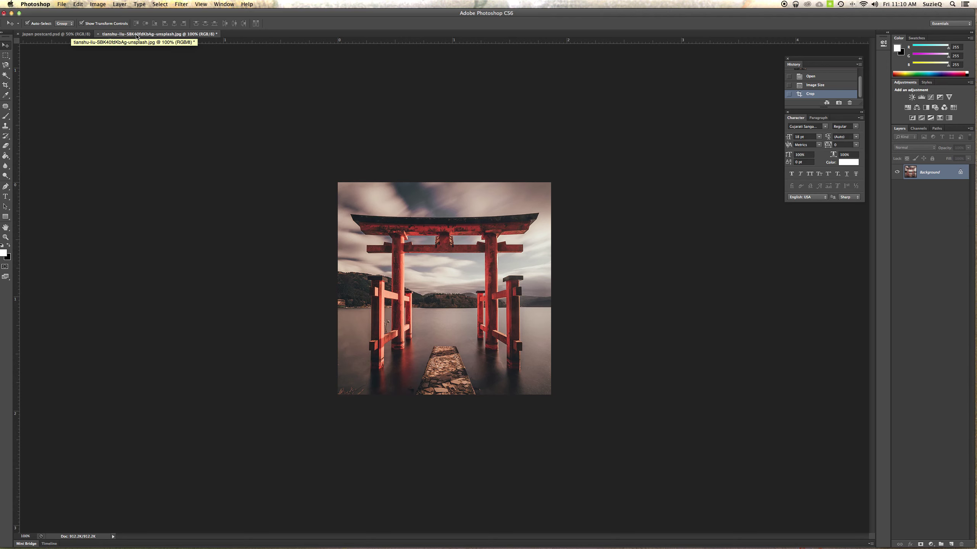
Float the torii photo's window and copy the image into japan postcard.psd, placing it horizontally centred above the middle
drag(135, 37, 139, 37)
drag(299, 217, 388, 327)
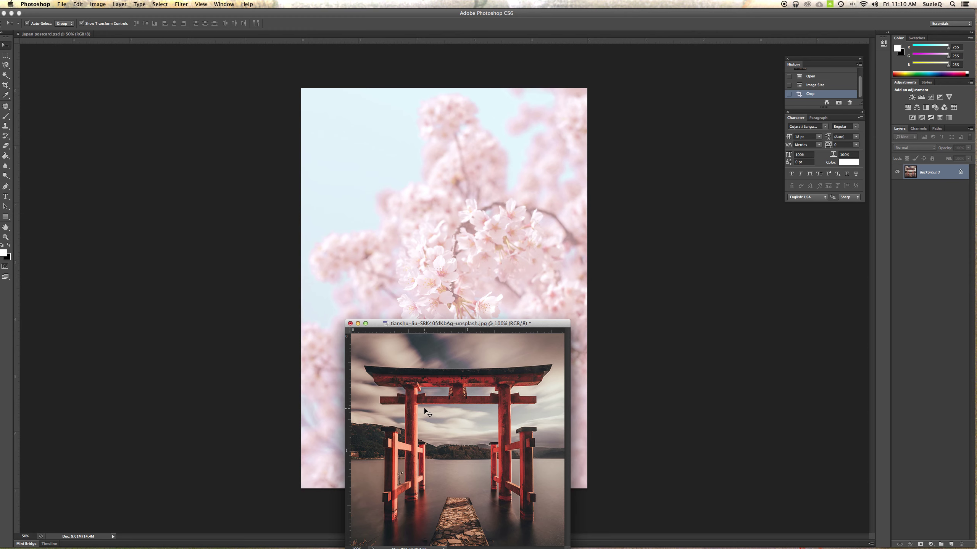
drag(425, 410, 426, 289)
drag(425, 238, 425, 238)
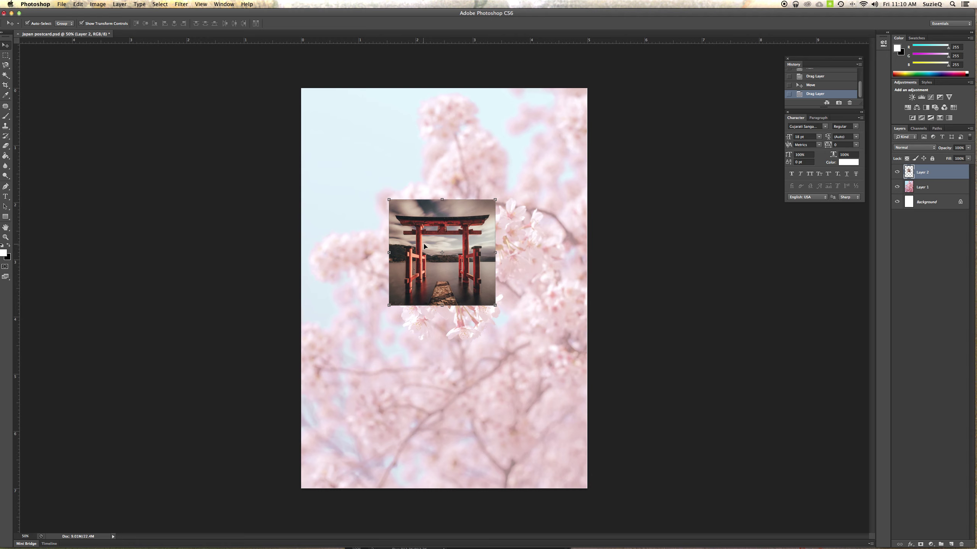
Hide the cherry blossom layer in the postcard
click(897, 187)
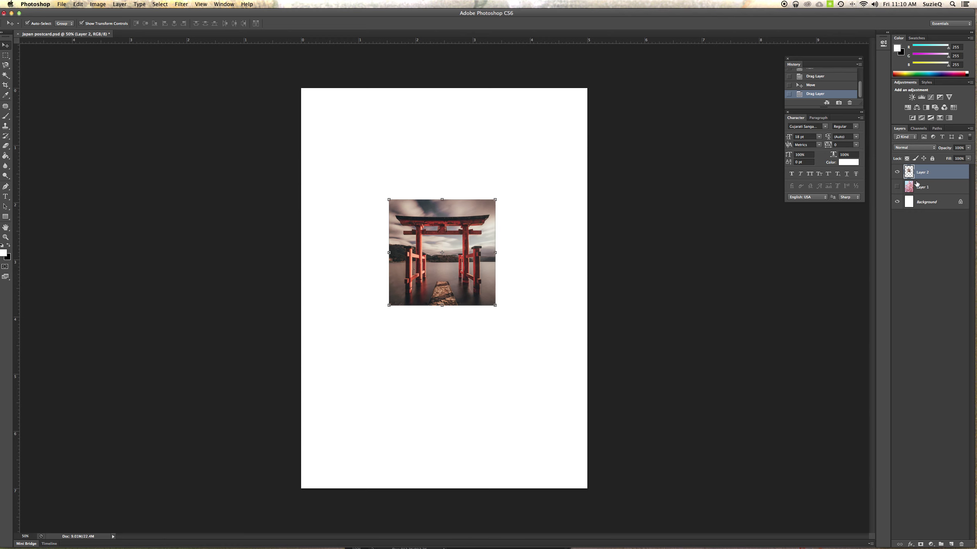
click(897, 187)
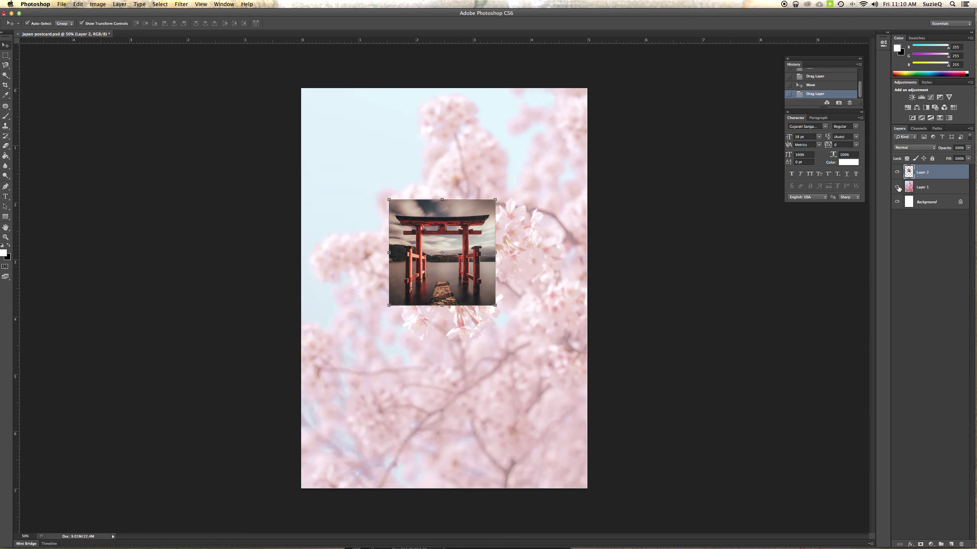
click(931, 189)
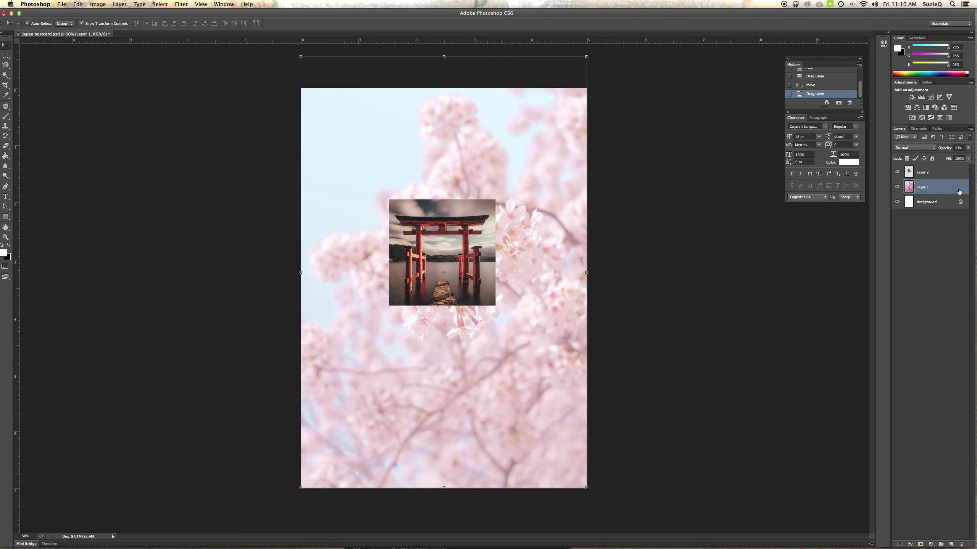
click(897, 187)
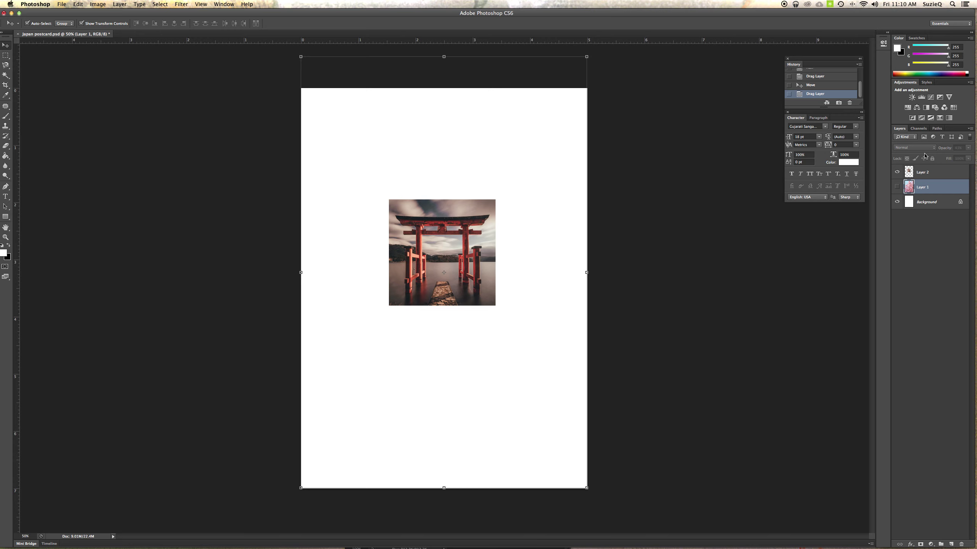
Rename the torii photo layer as Tori Gates and the cherry blossom layer as Cherry
click(923, 174)
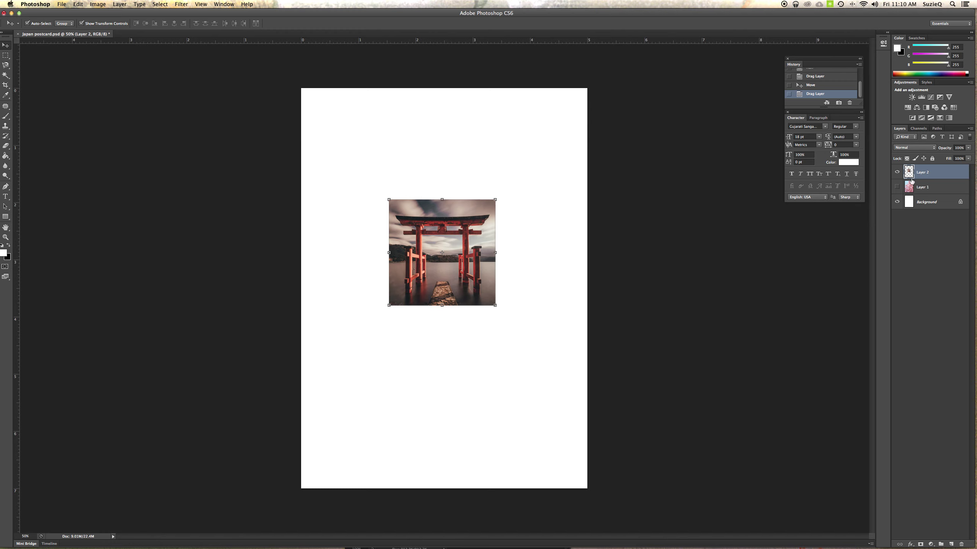
double_click(923, 173)
text(Tori Gates)
key(Return)
click(923, 188)
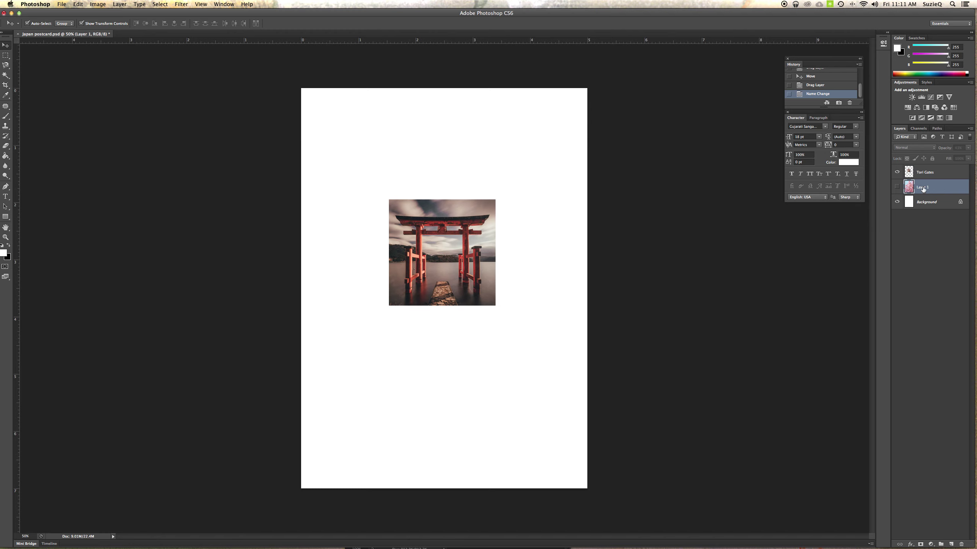
double_click(924, 188)
text(Ch)
Add an outside Stroke effect to the Tori Gates layer with a size of 7 px
click(926, 175)
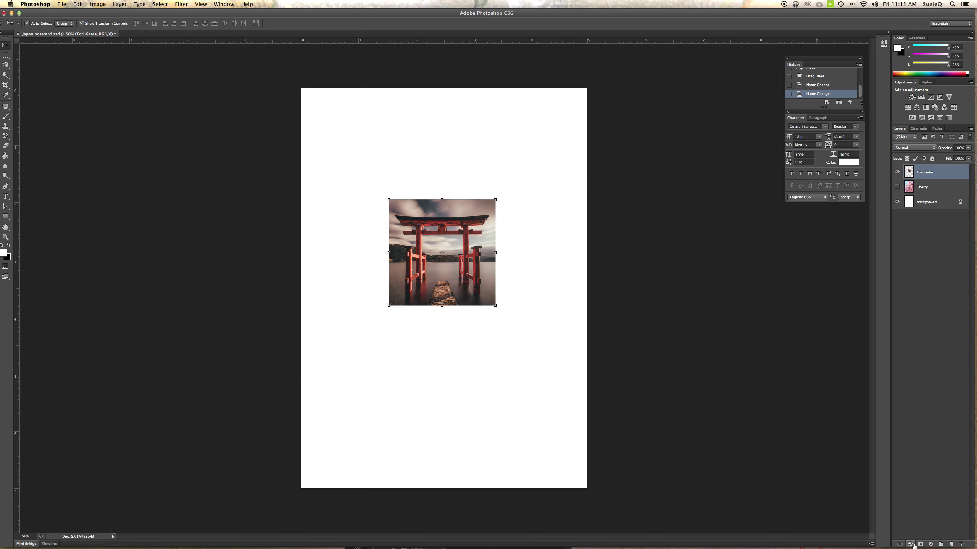
click(913, 545)
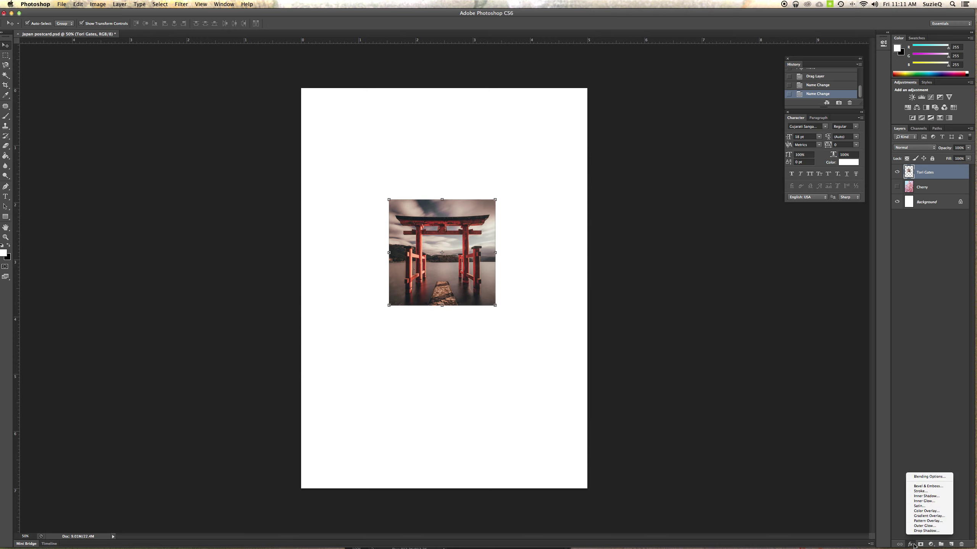
click(916, 492)
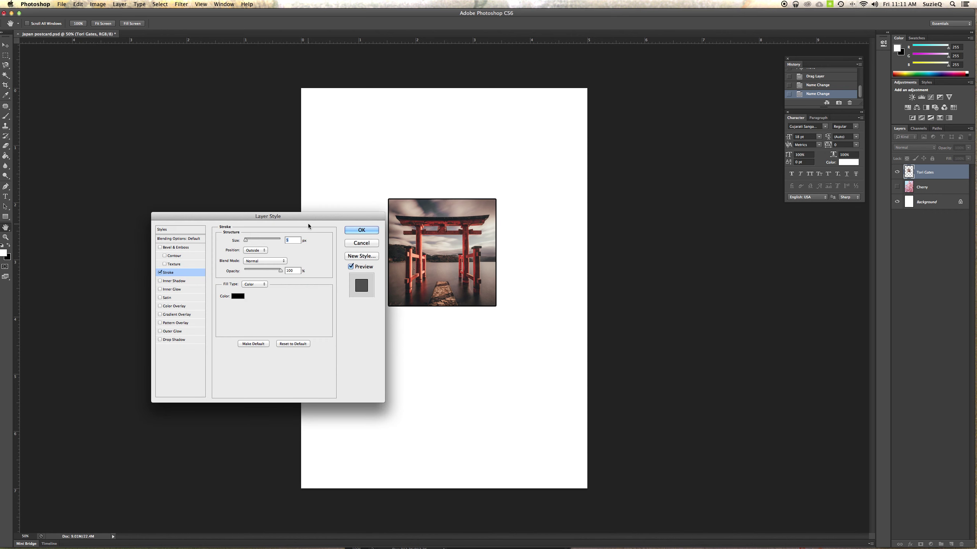
drag(306, 217, 241, 156)
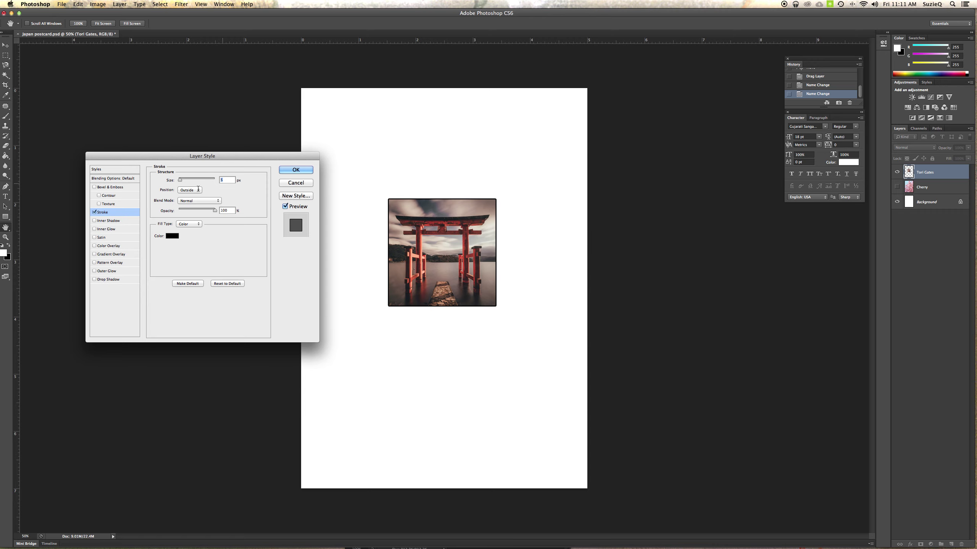
drag(180, 180, 183, 180)
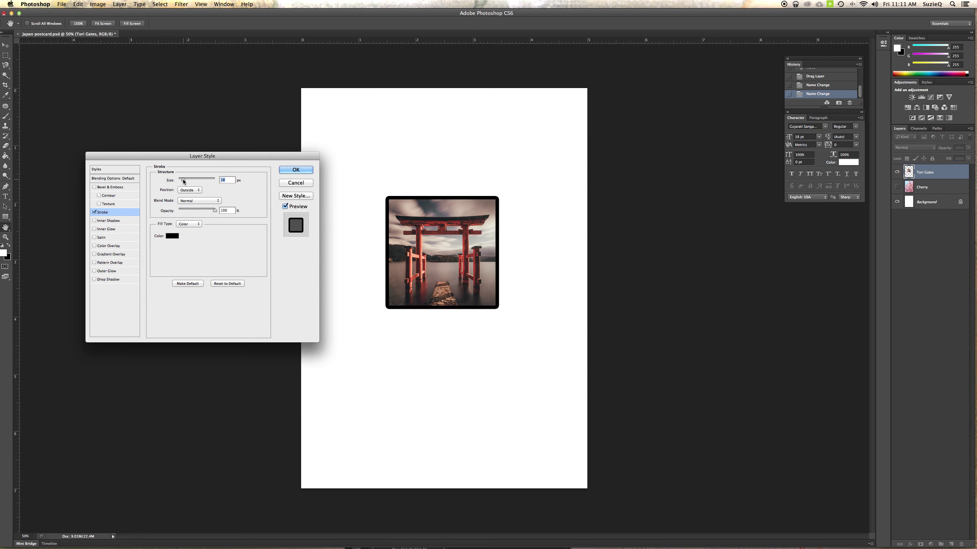
drag(182, 181, 181, 180)
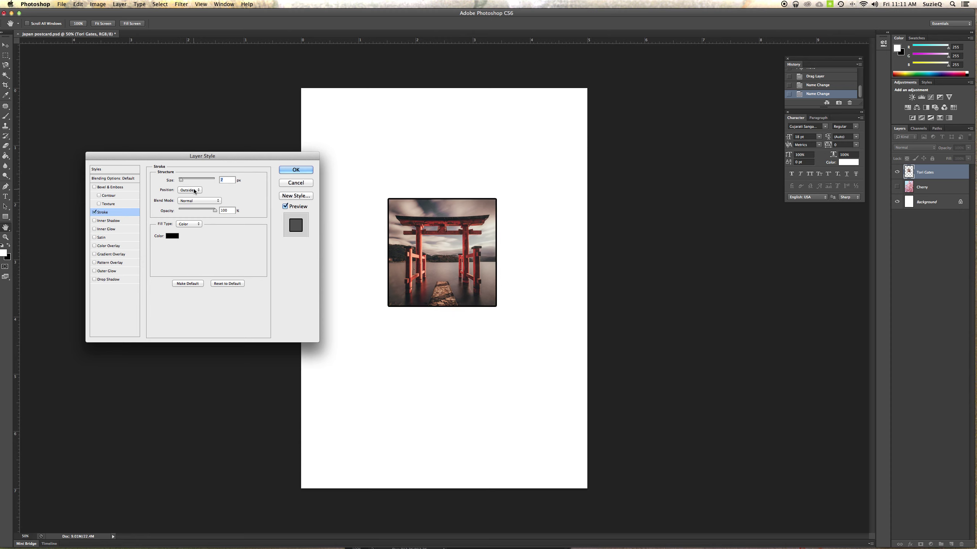
Set the stroke's position to Inside with 100% opacity and black colour 010101, apply it, and show the Cherry layer
click(194, 191)
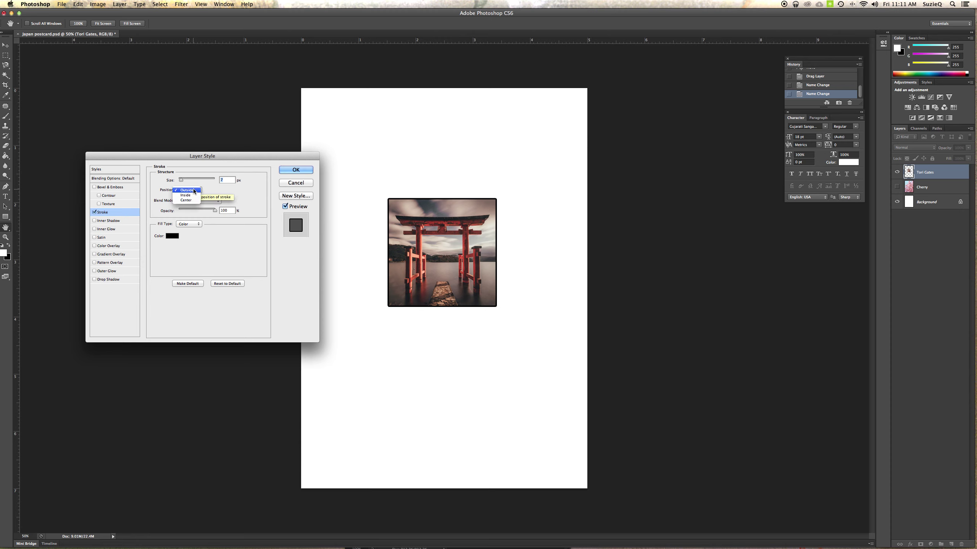
click(192, 196)
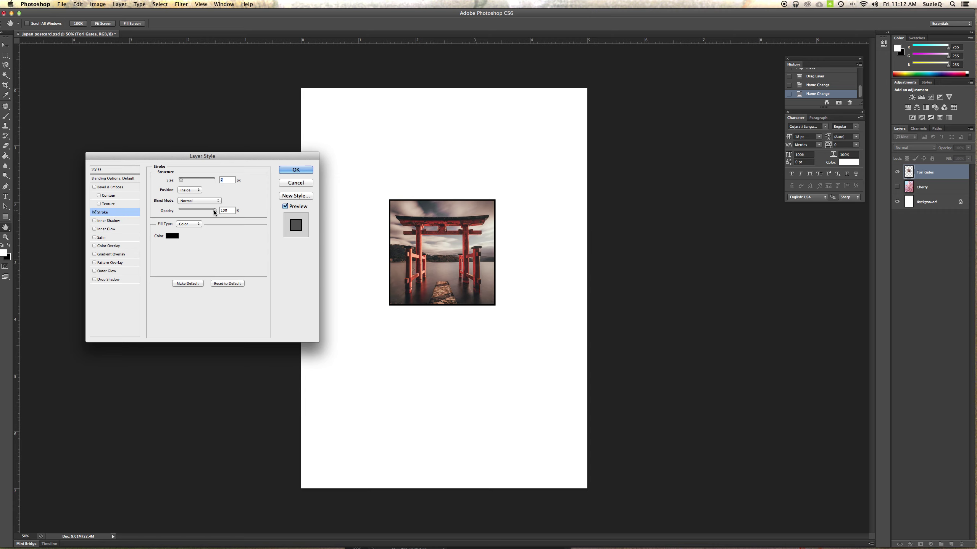
drag(212, 209, 225, 212)
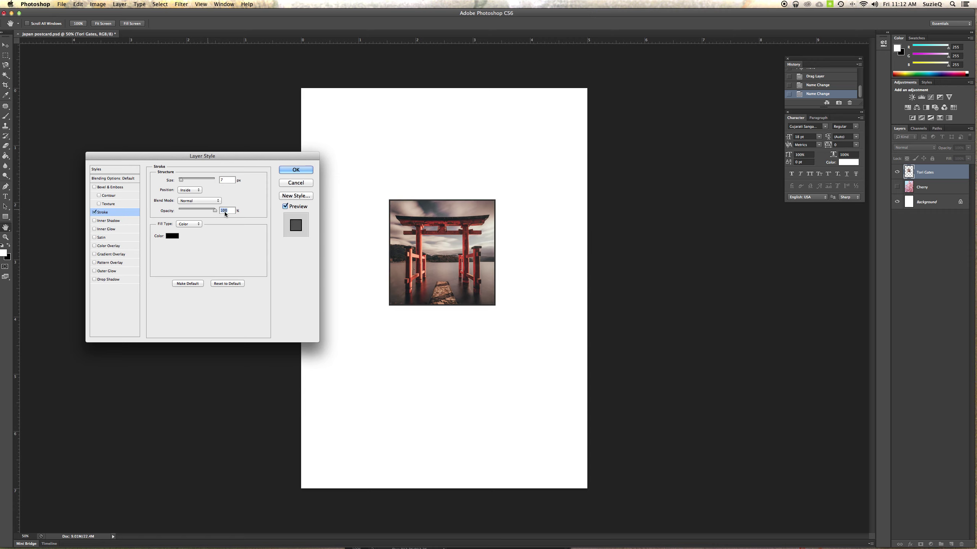
click(173, 236)
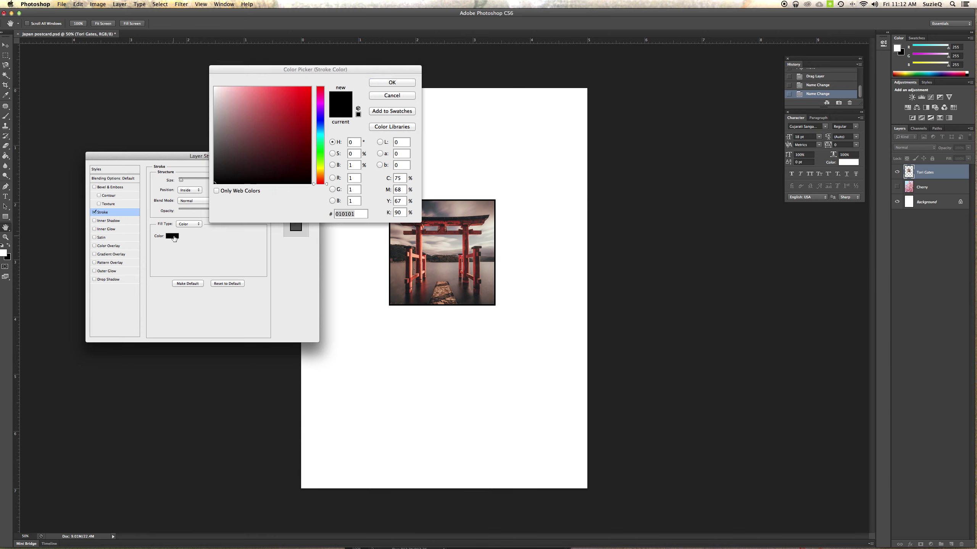
click(391, 82)
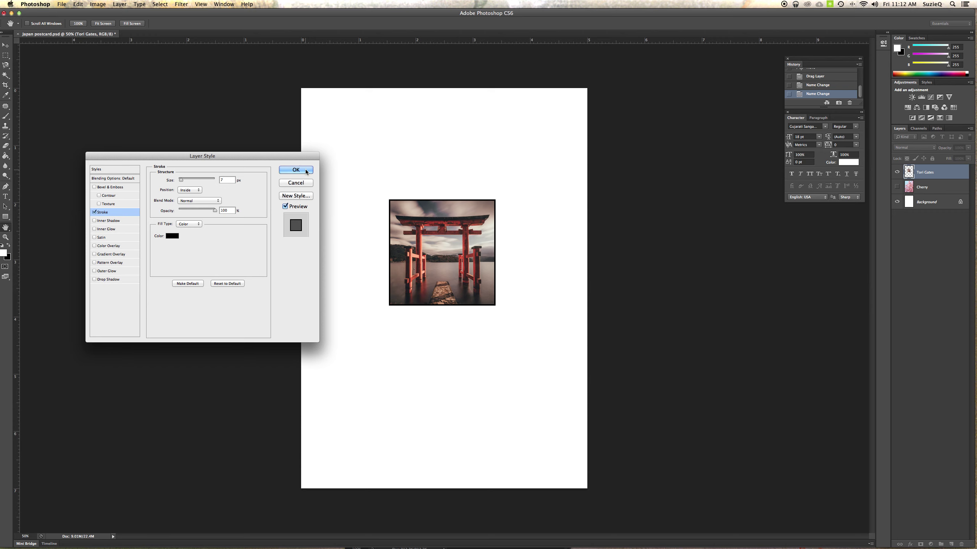
click(305, 170)
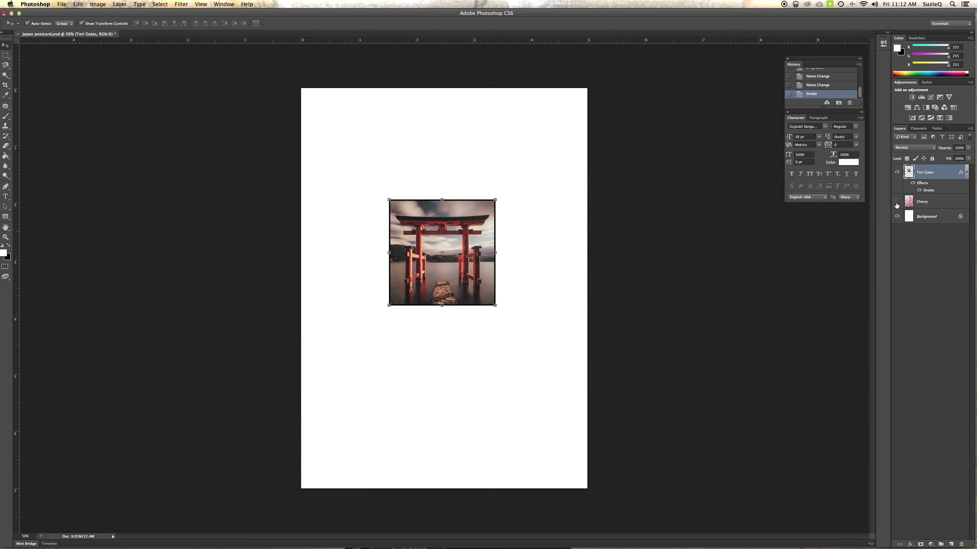
click(897, 201)
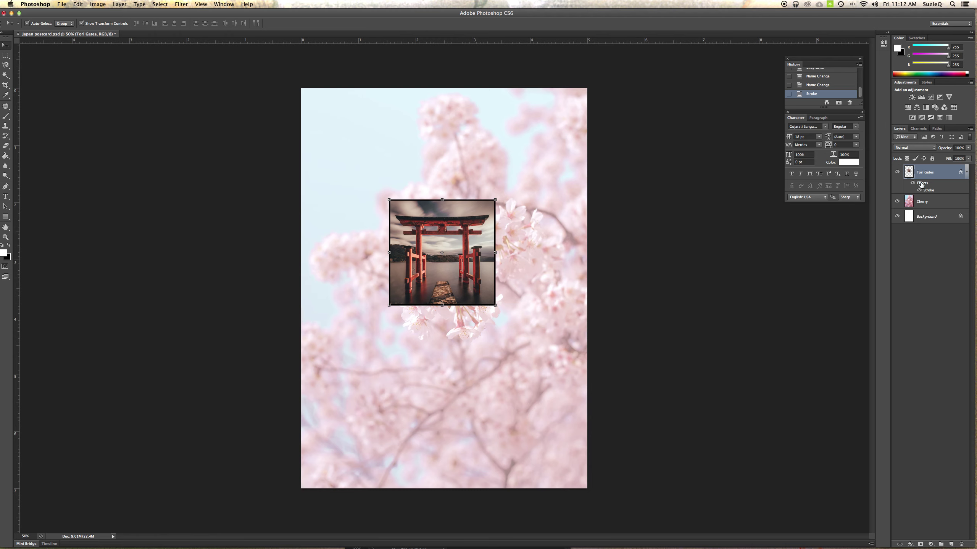
click(911, 544)
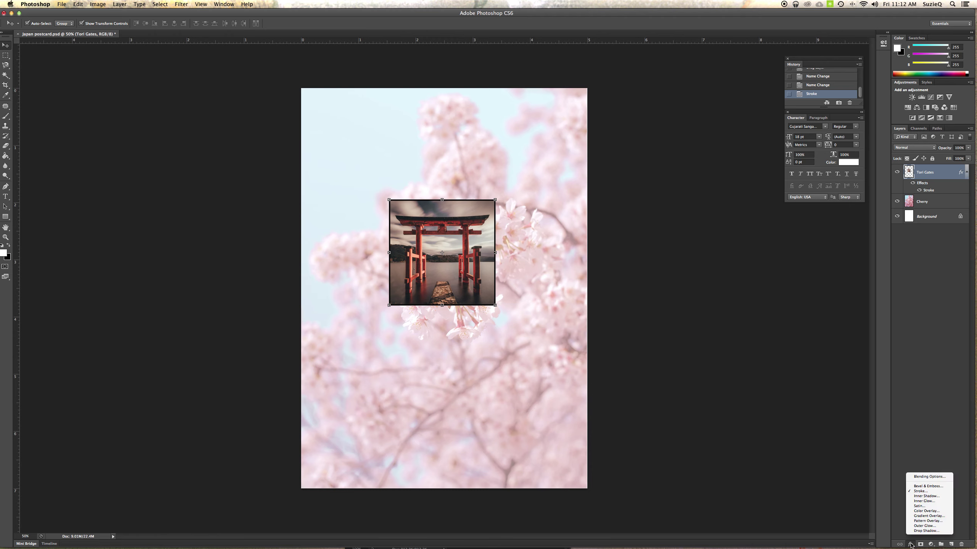
click(920, 492)
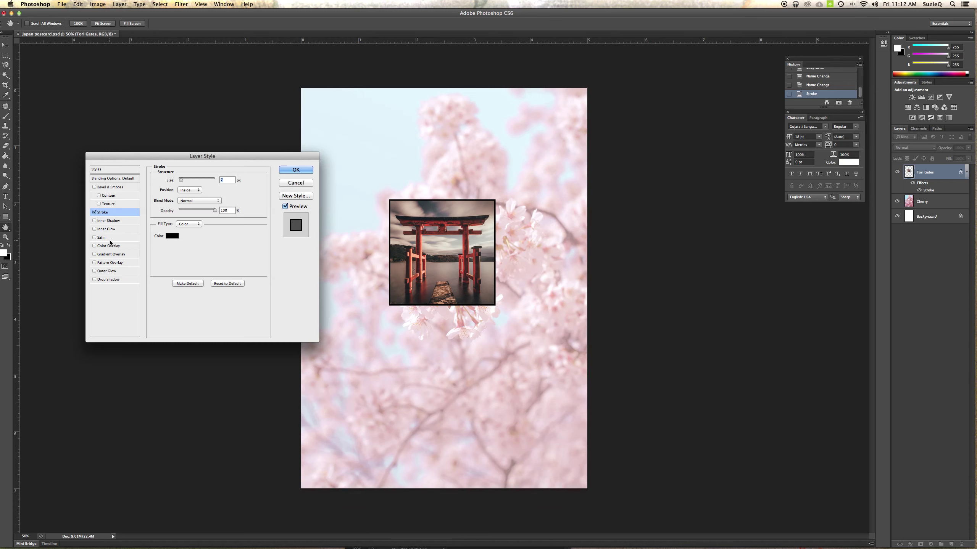
click(98, 204)
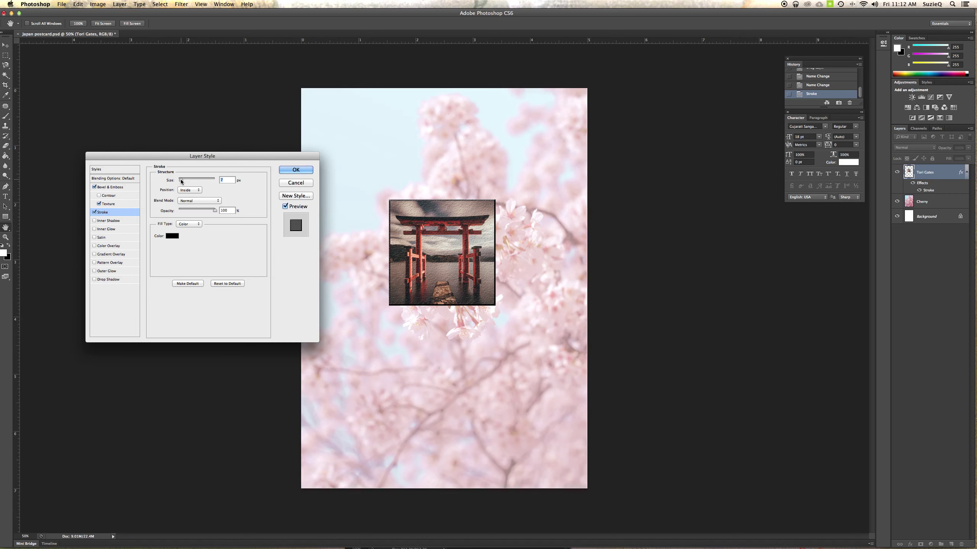
key(Down)
key(Up)
key(Up)
click(95, 280)
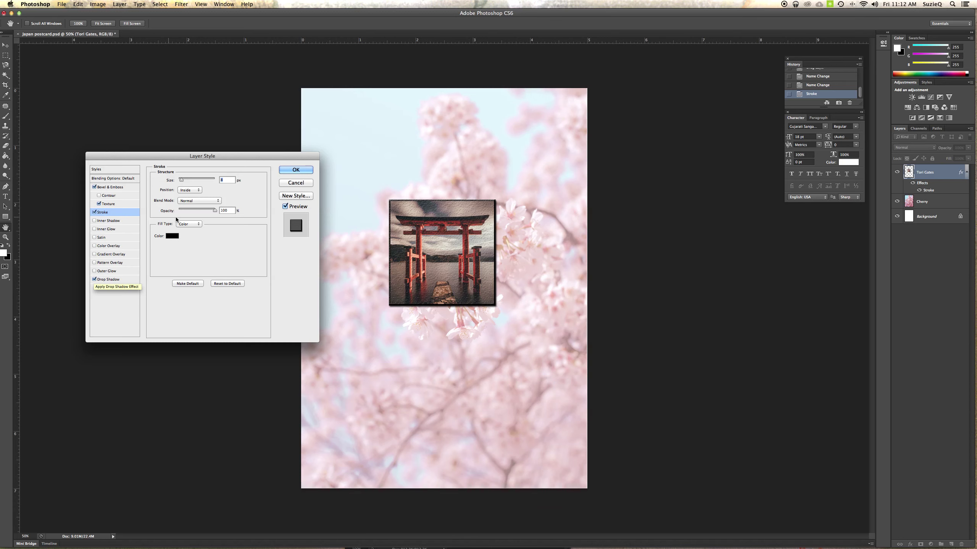
click(186, 179)
click(186, 179)
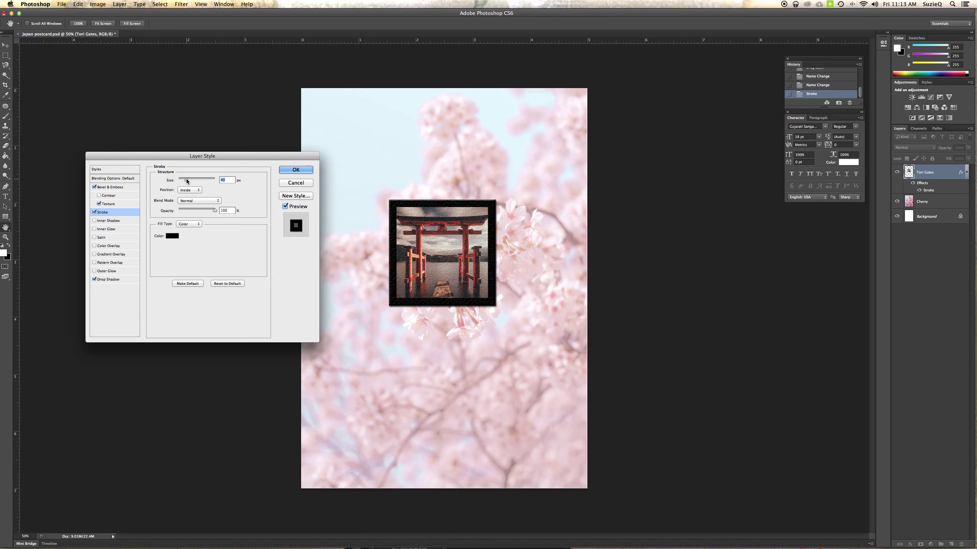
drag(185, 178, 177, 179)
click(94, 280)
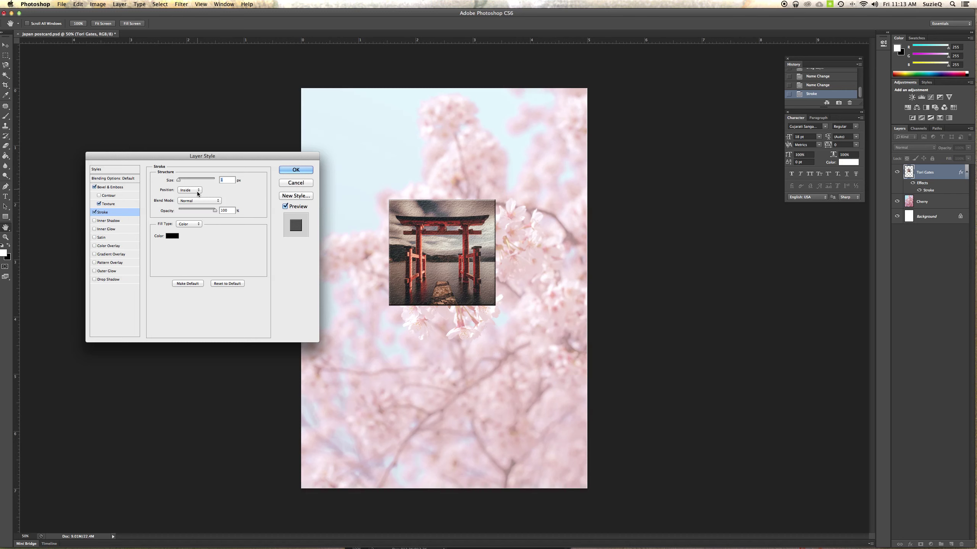
click(300, 185)
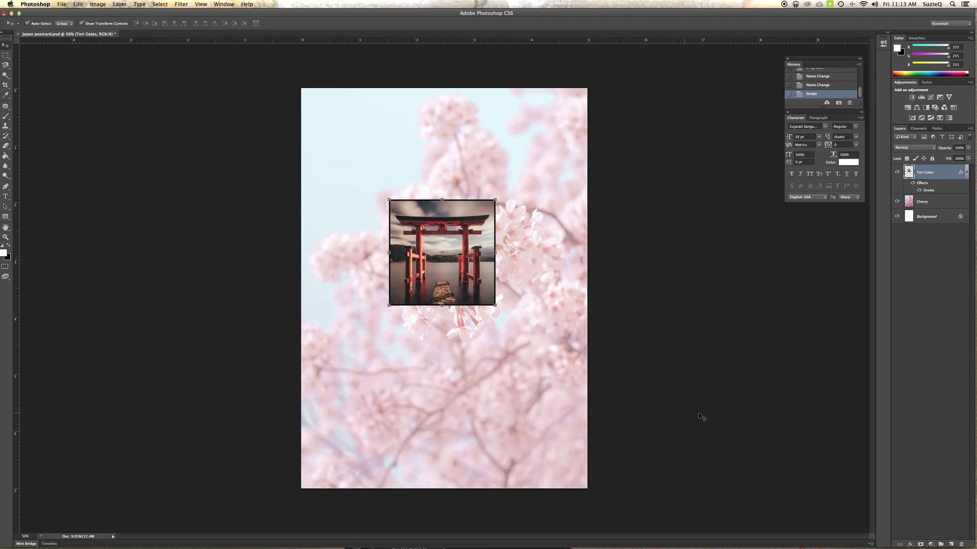
Add Bevel & Emboss with Texture to the Tori Gates layer, keeping its 7 px inside stroke
click(912, 545)
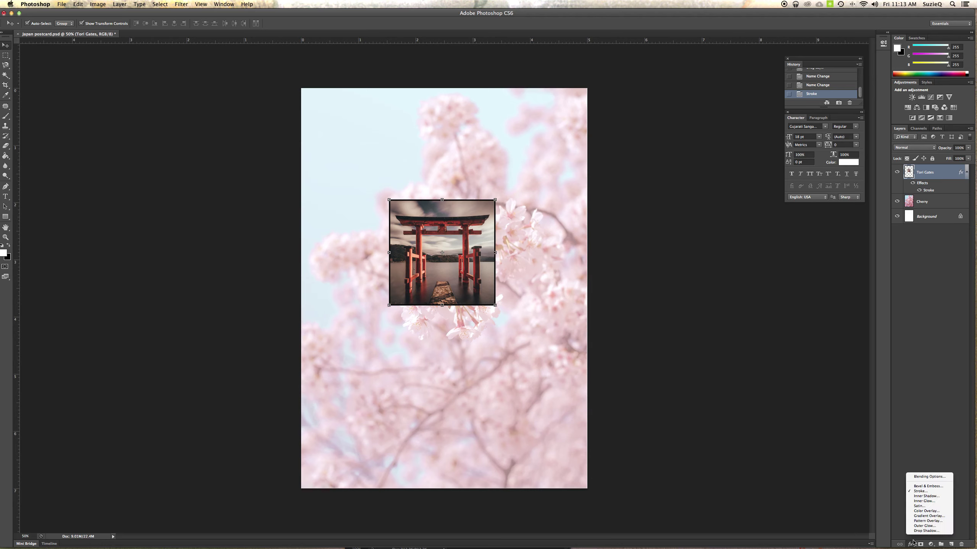
click(923, 491)
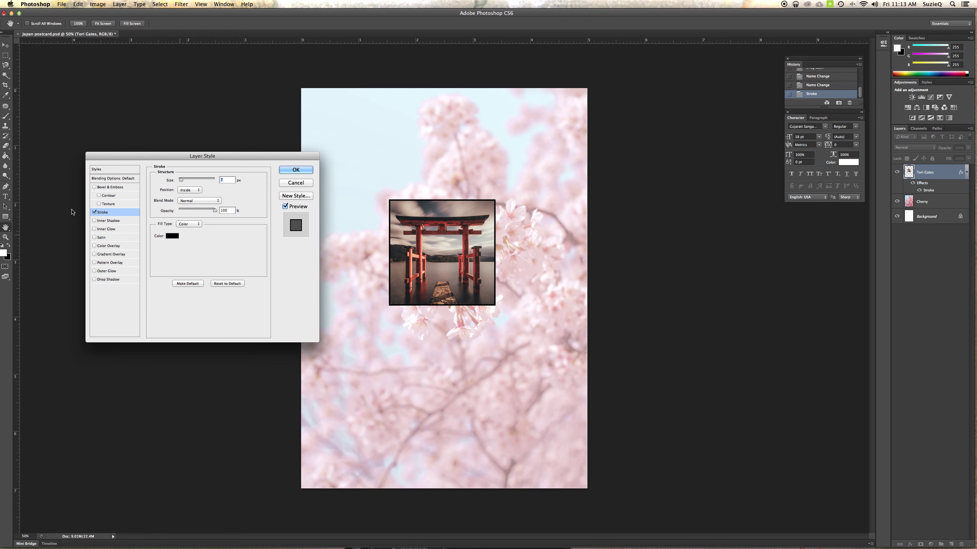
click(99, 204)
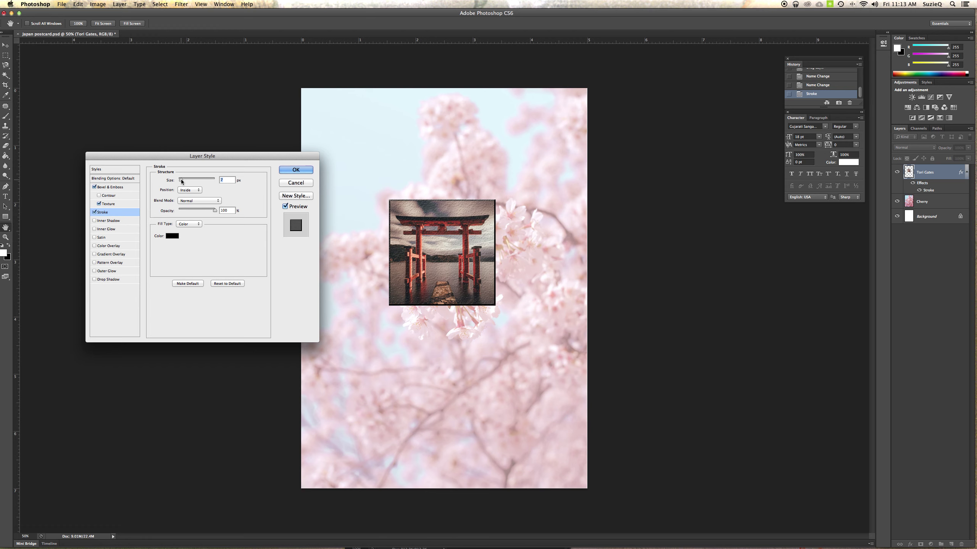
click(295, 170)
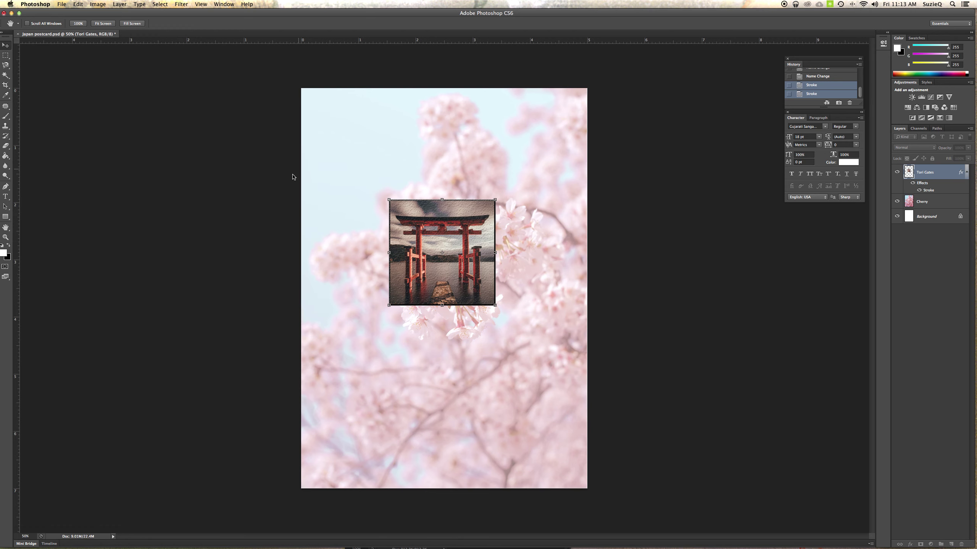
Move the Tori Gates photo down and right, just beyond the postcard's centre, and rotate it slightly clockwise
key(v)
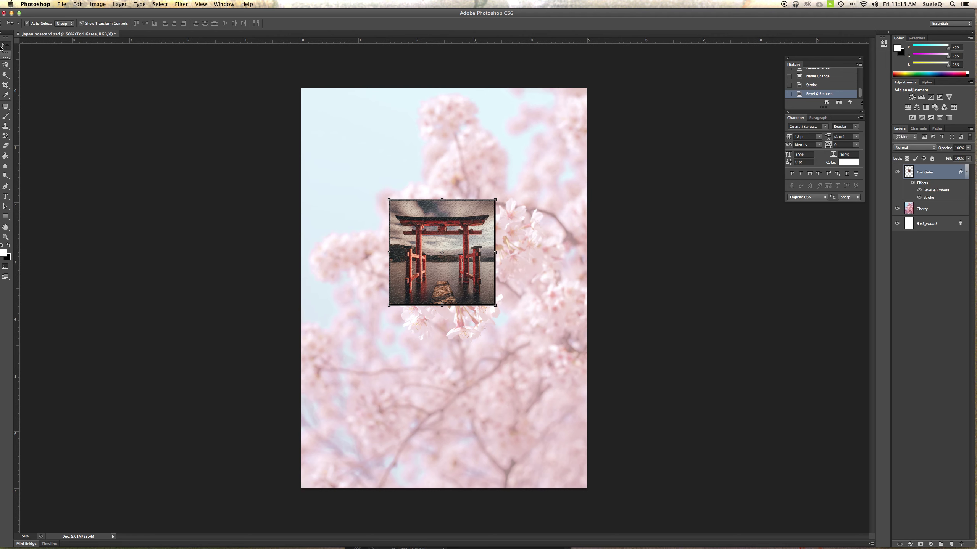
click(89, 80)
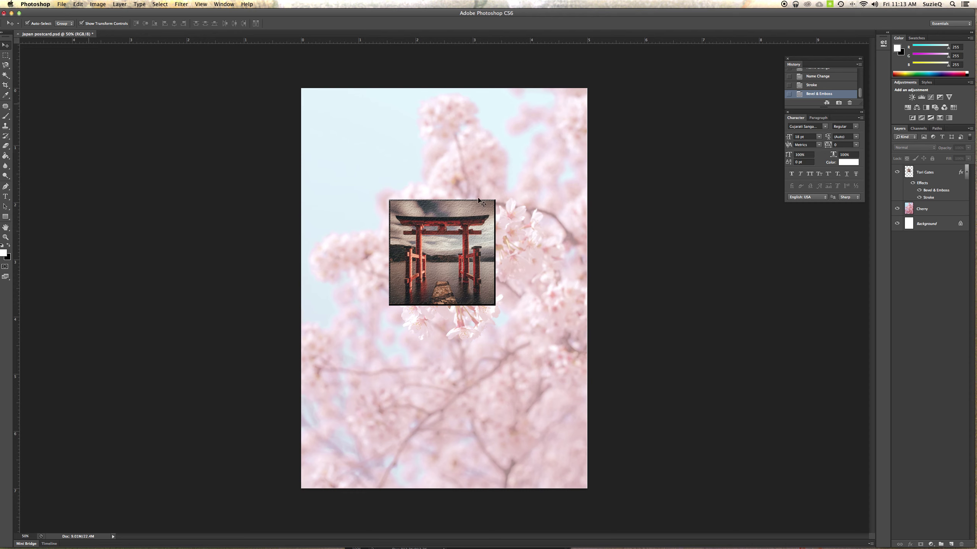
click(926, 173)
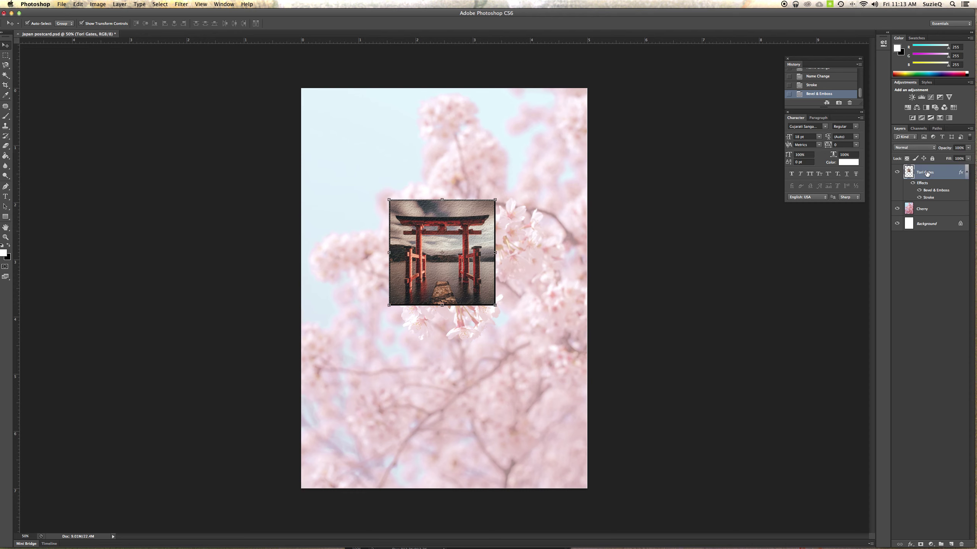
drag(479, 223, 525, 283)
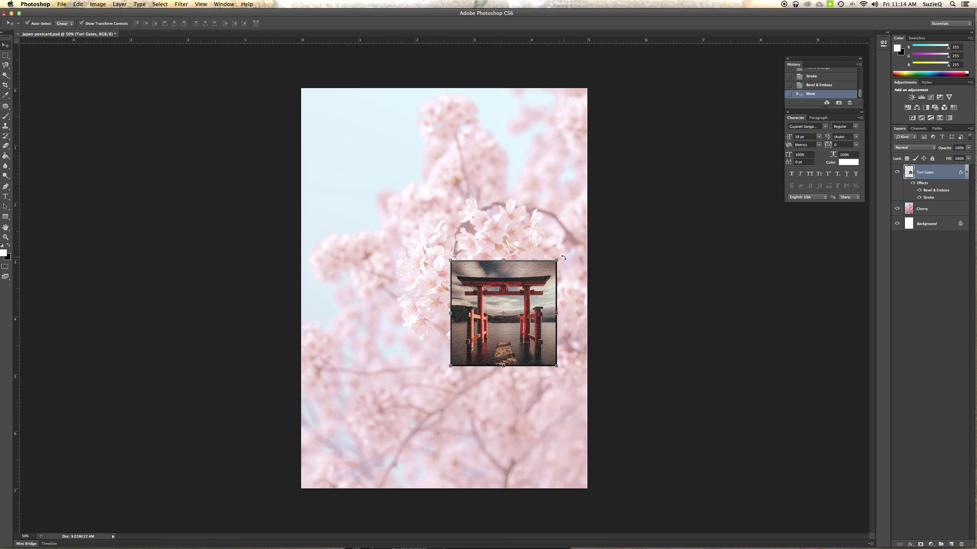
drag(563, 258, 577, 272)
key(v)
key(Return)
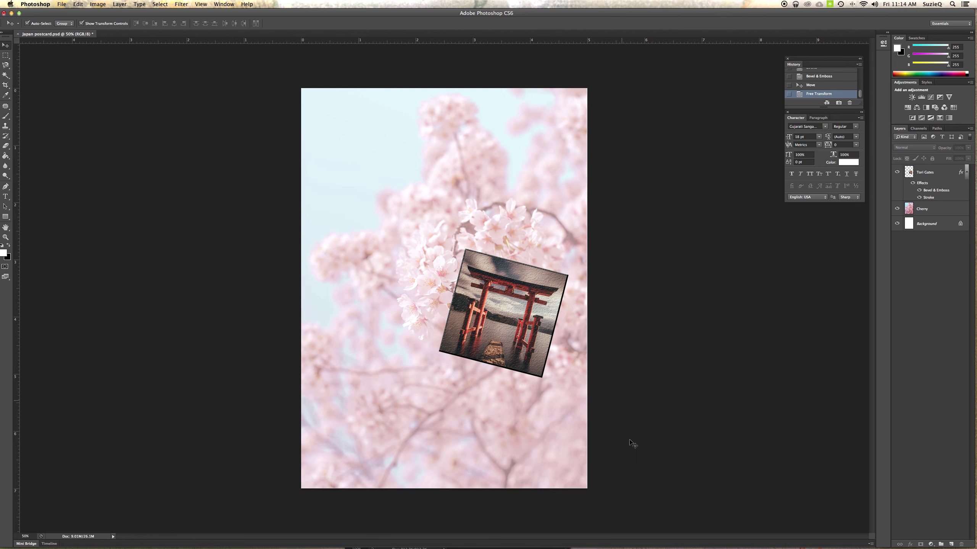
Switch to the Unsplash page in the browser and search for "torn paper"
mouse_move(647, 546)
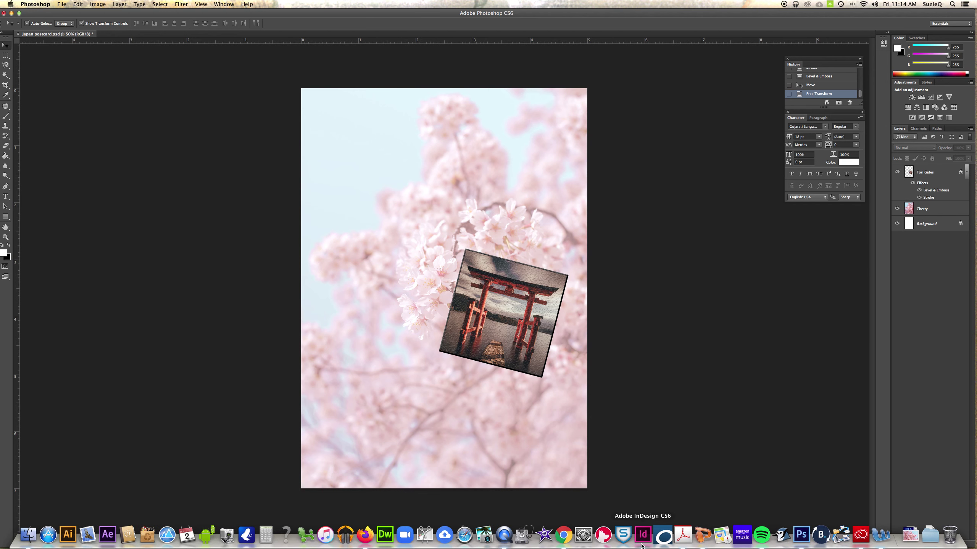
click(564, 538)
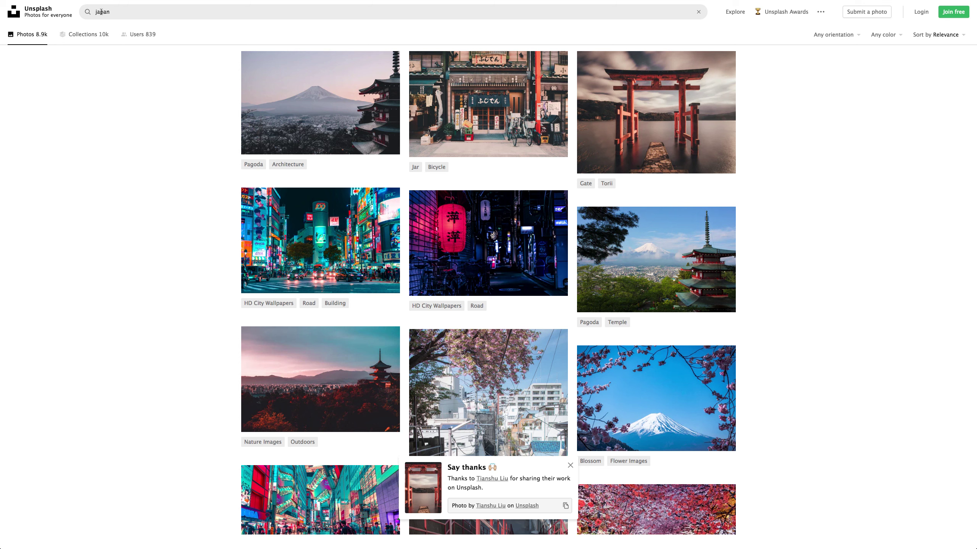
click(110, 15)
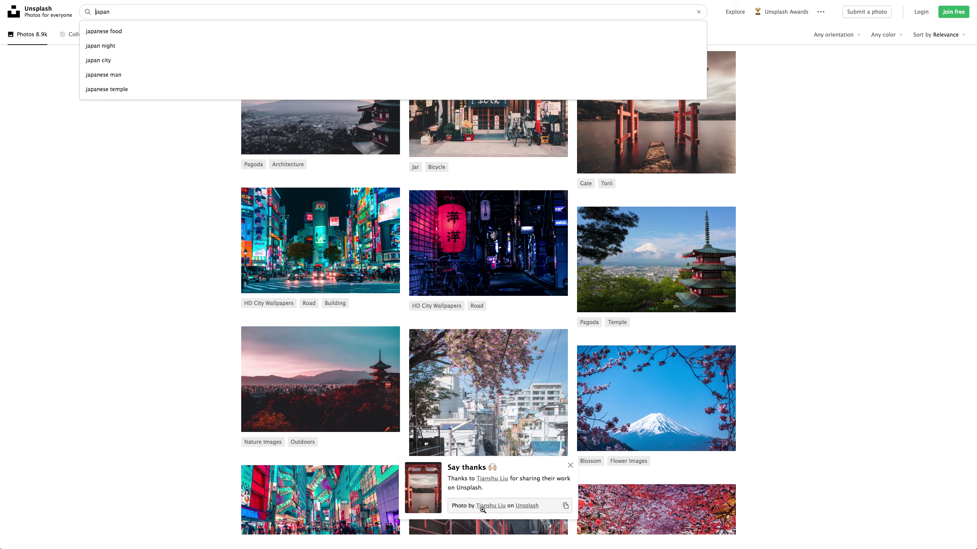
key(super+a)
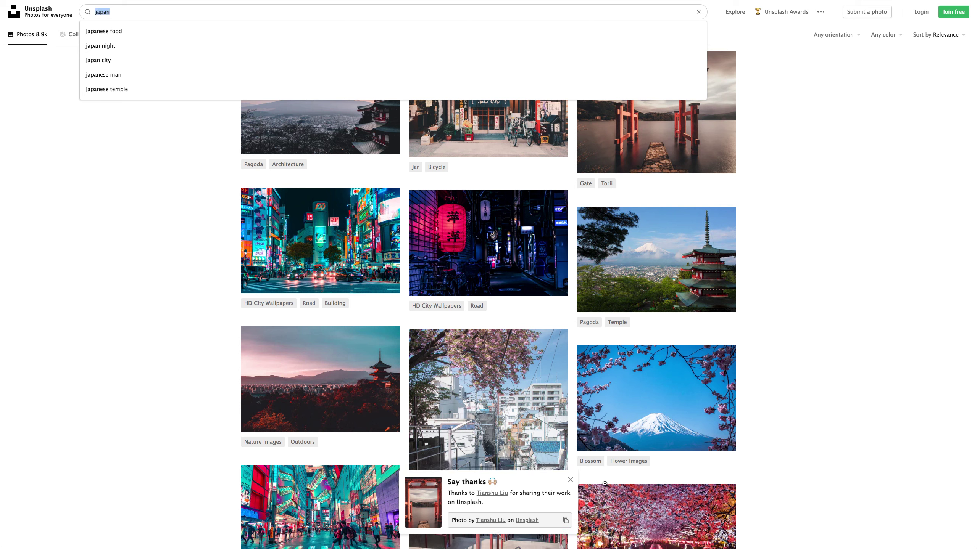
click(571, 481)
drag(95, 12, 248, 23)
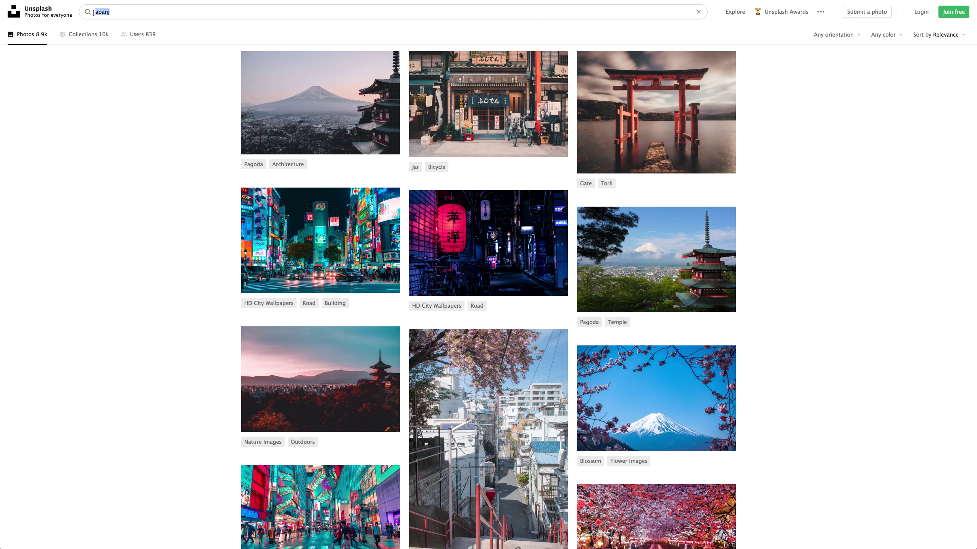
text(t)
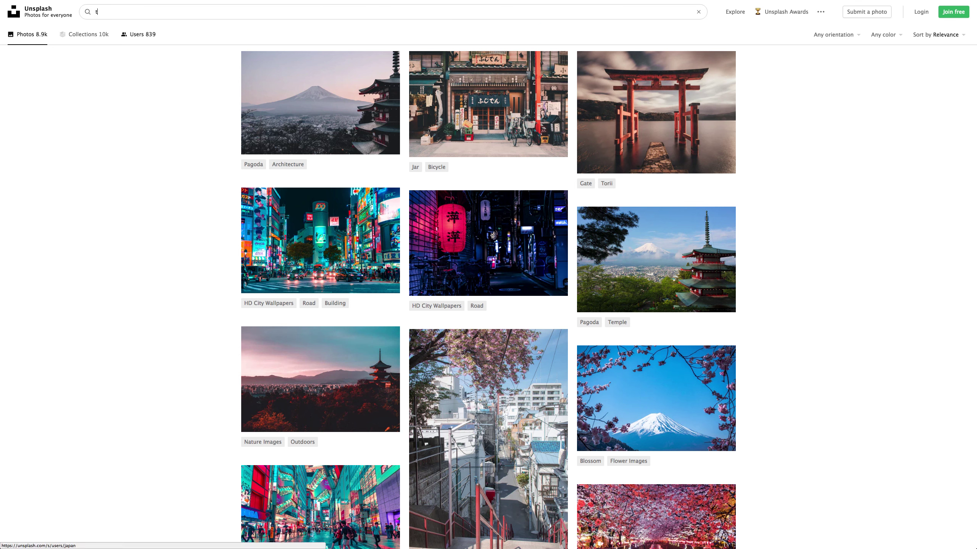
text(orn paper)
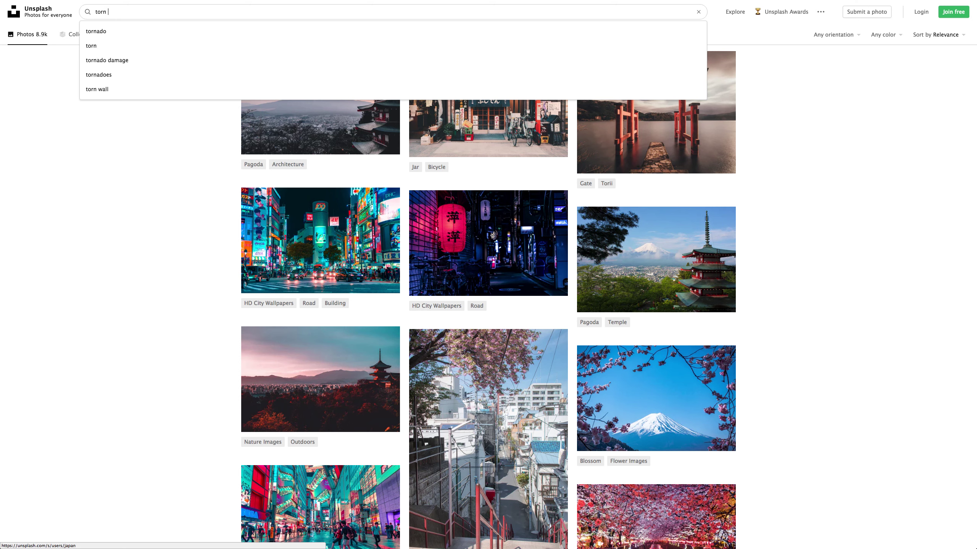
key(Return)
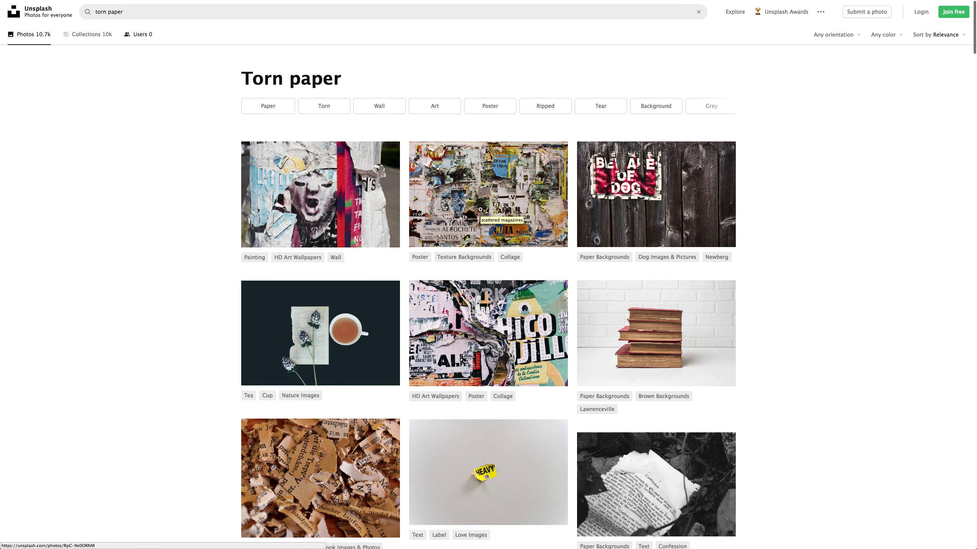
Find the photo of three white torn paper strips on black in the results and download it
scroll(528, 417, down, 10)
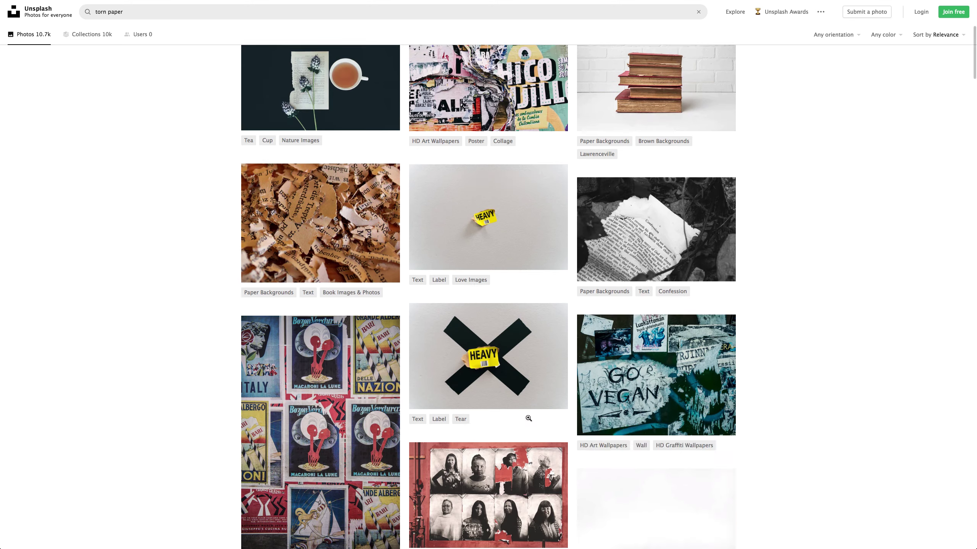
scroll(528, 417, down, 5)
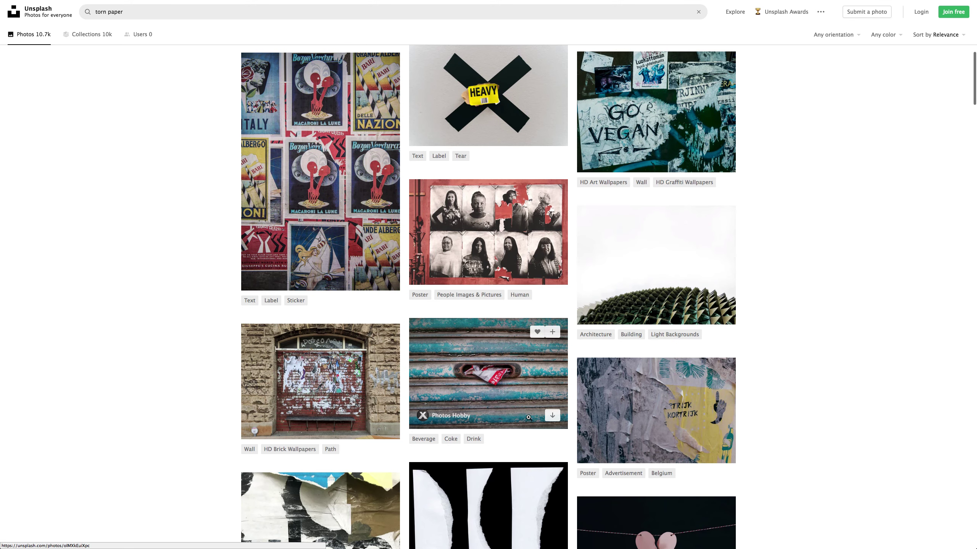
scroll(529, 419, down, 2)
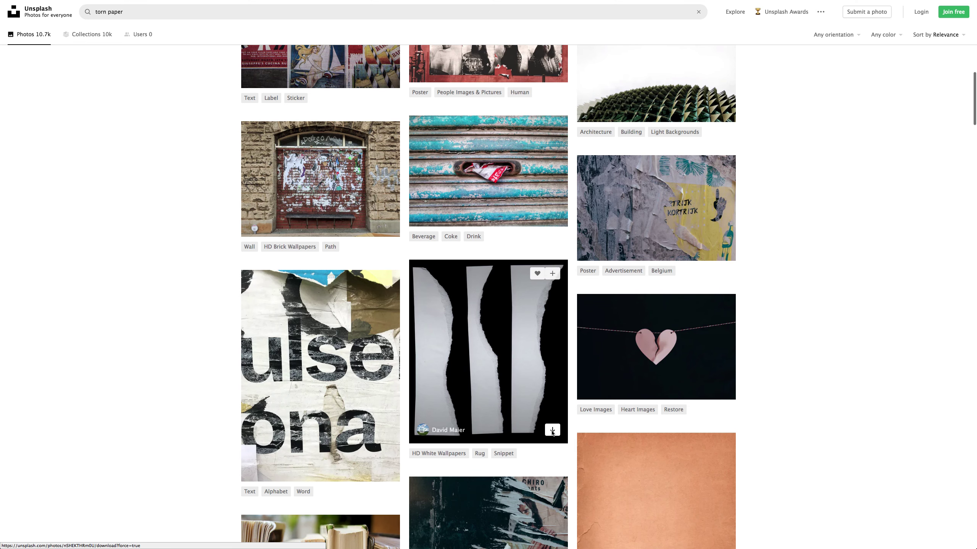
click(551, 431)
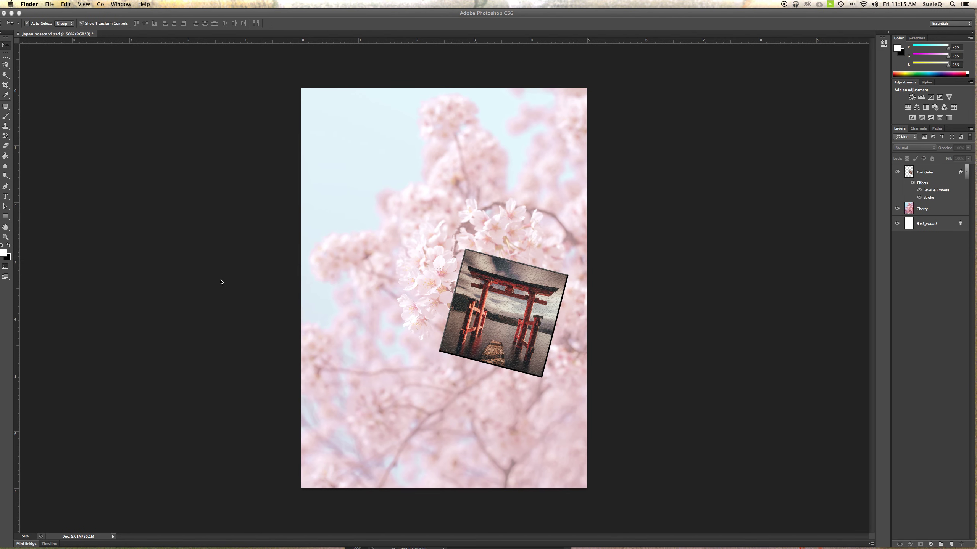
Open the downloaded torn paper JPG from the browser in Photoshop
key(super+n)
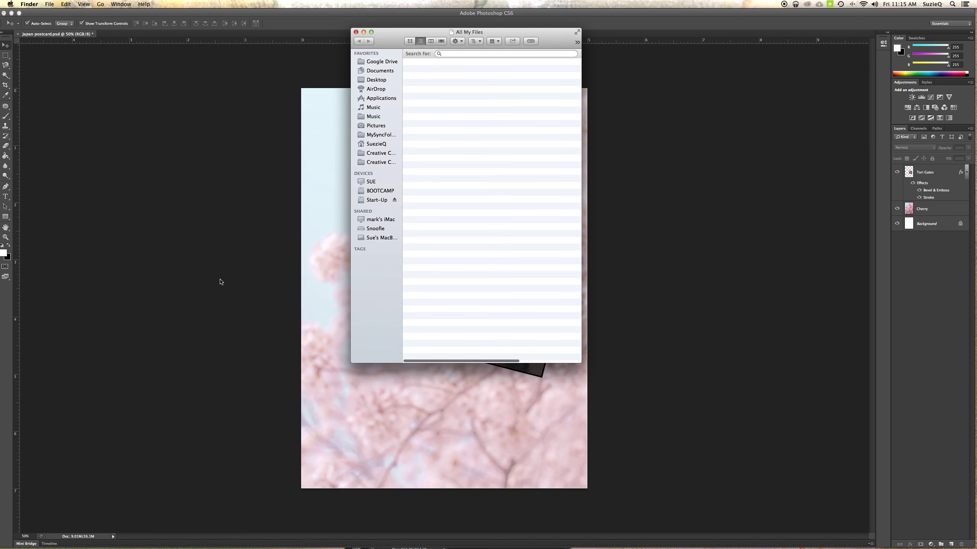
click(356, 32)
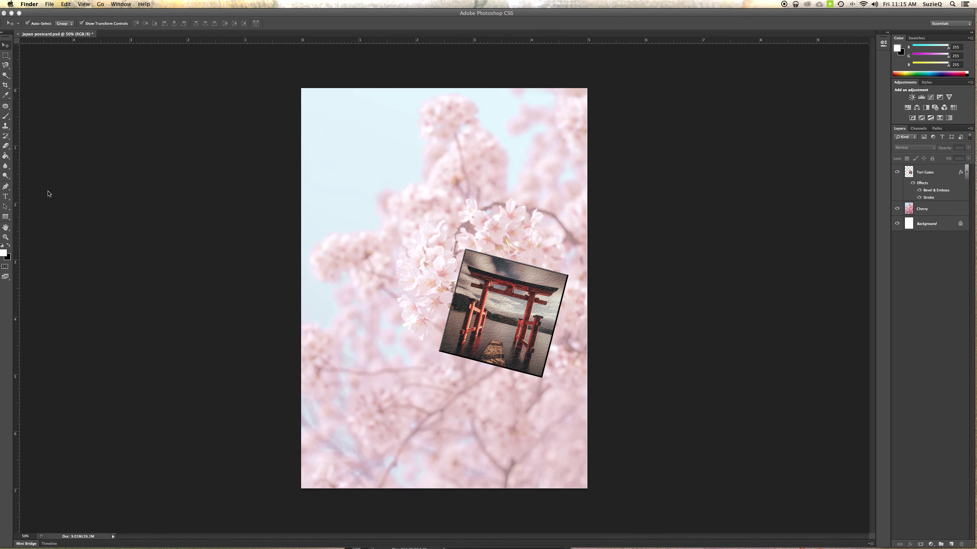
mouse_move(88, 542)
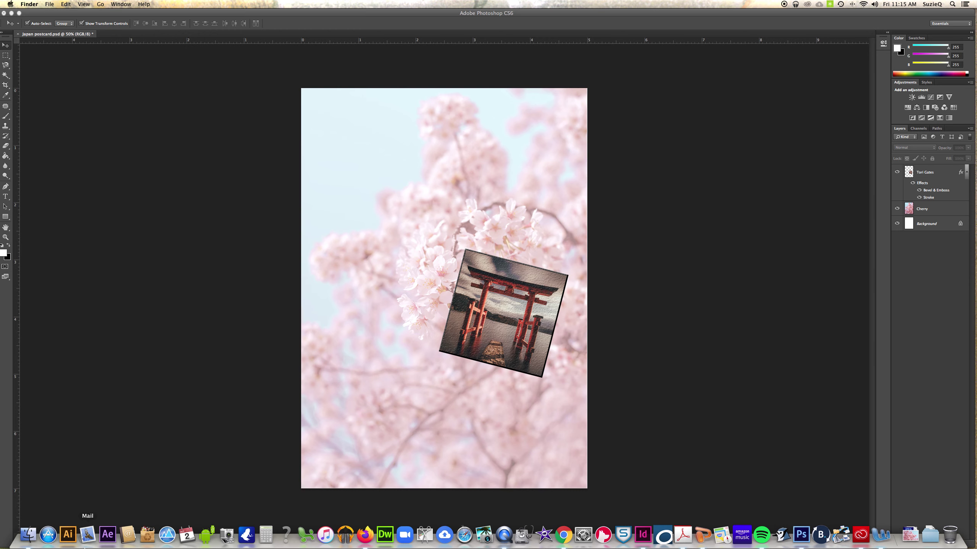
click(564, 535)
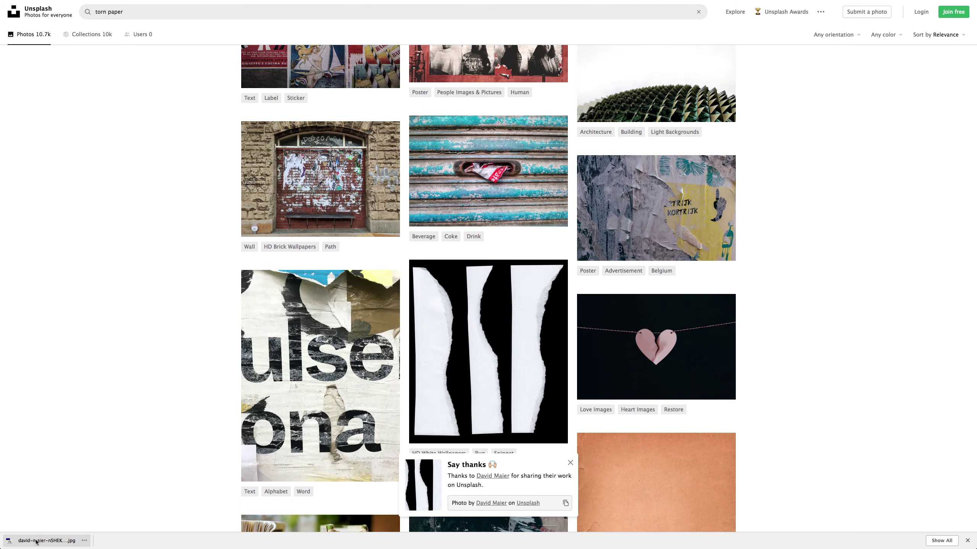
key(super+Tab)
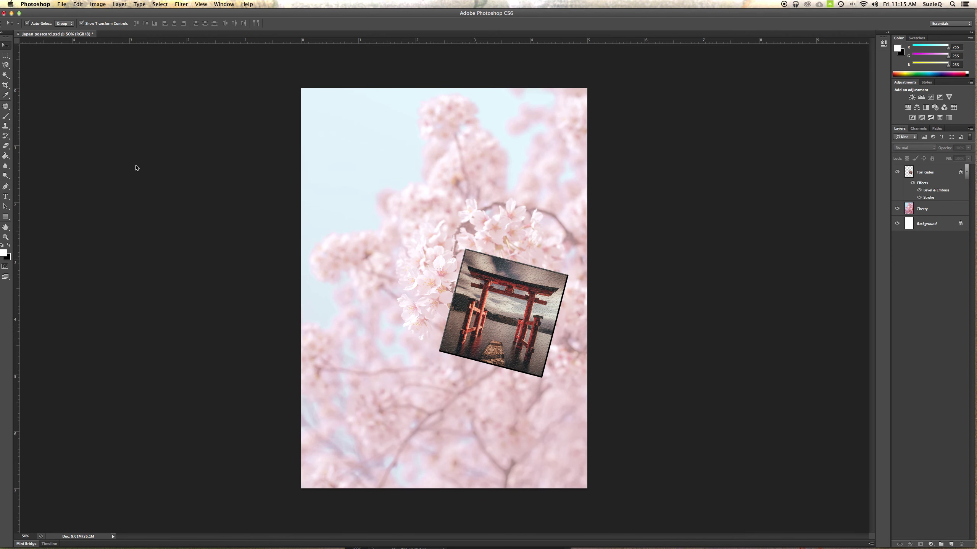
click(169, 118)
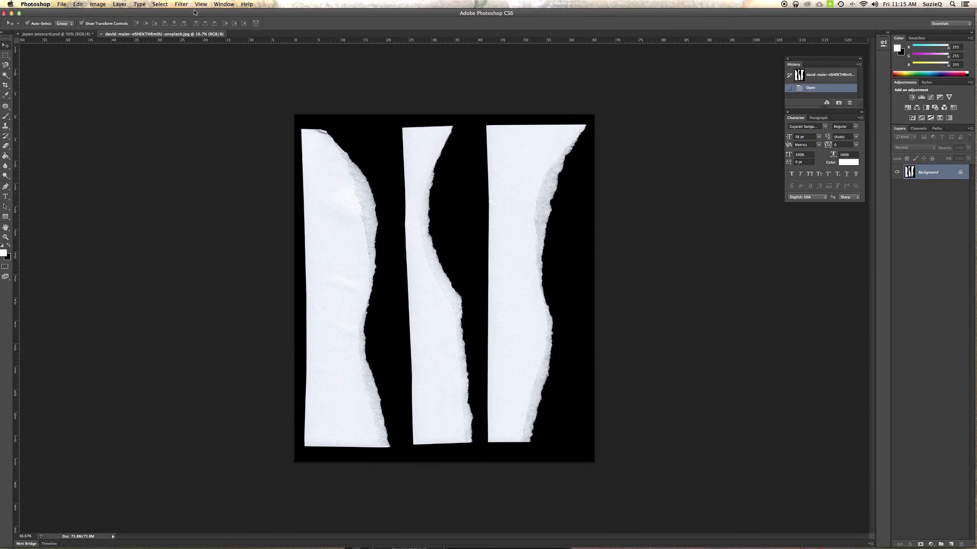
Set the torn paper image's resolution to 300 pixels/inch with Resample Image turned off
click(97, 5)
click(112, 72)
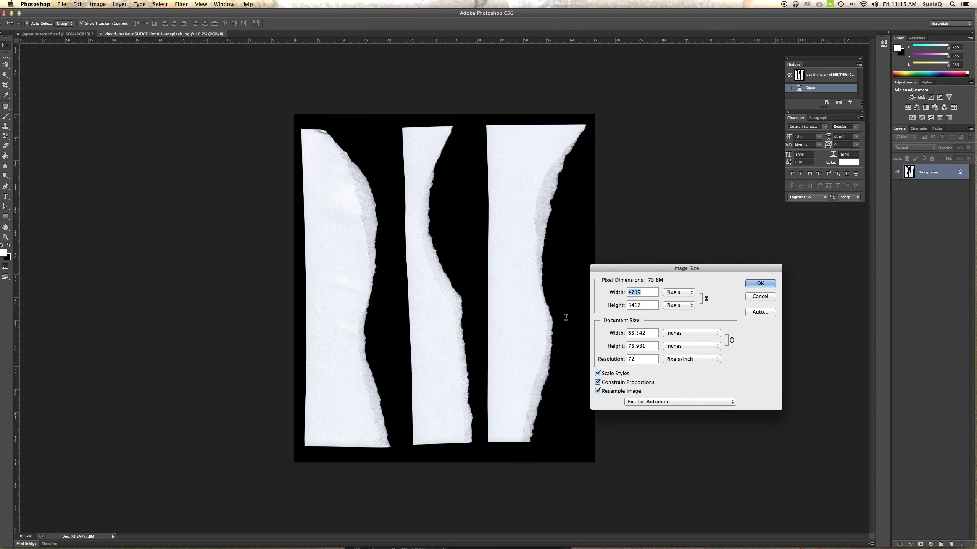
double_click(634, 358)
text(300)
click(619, 391)
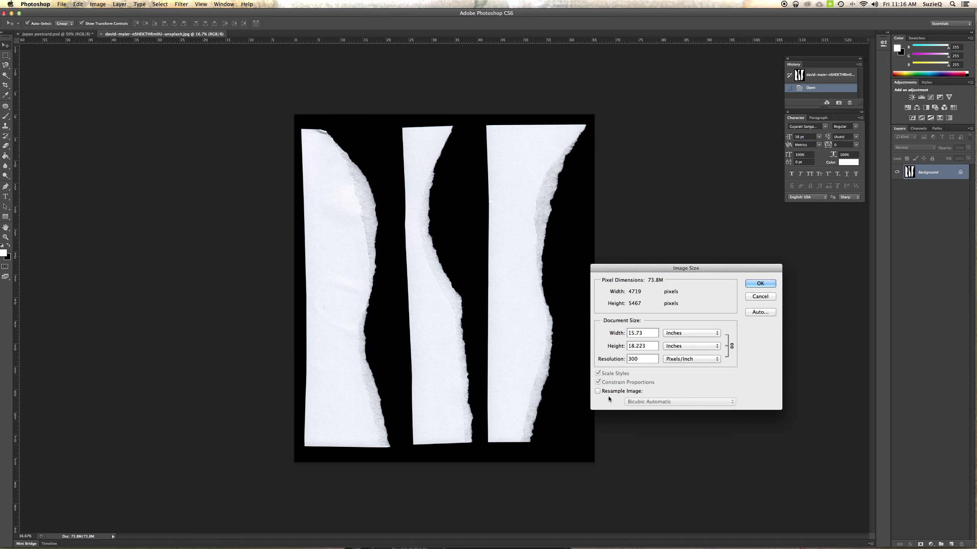
Turn Resample Image back on, set the document width to 7 inches, and apply the new image size
click(598, 392)
double_click(636, 333)
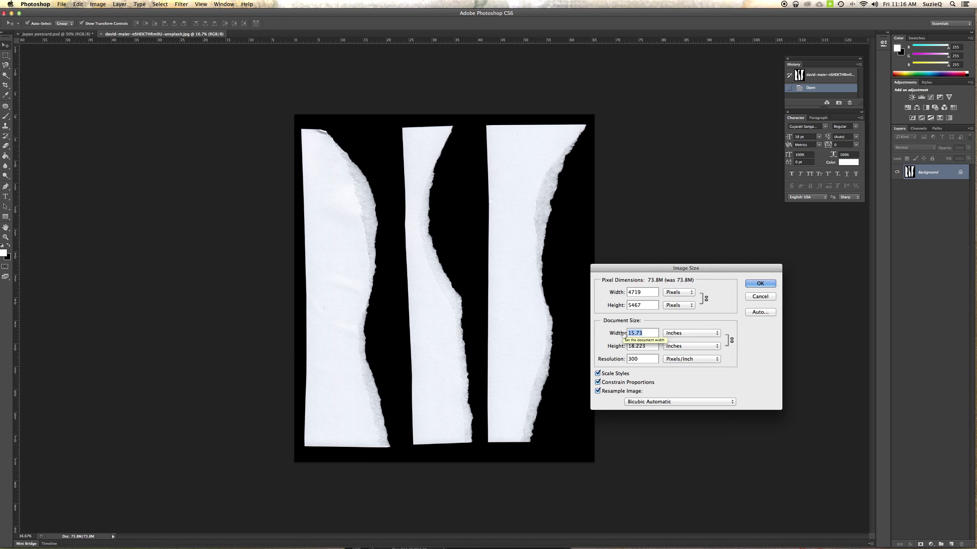
text(7)
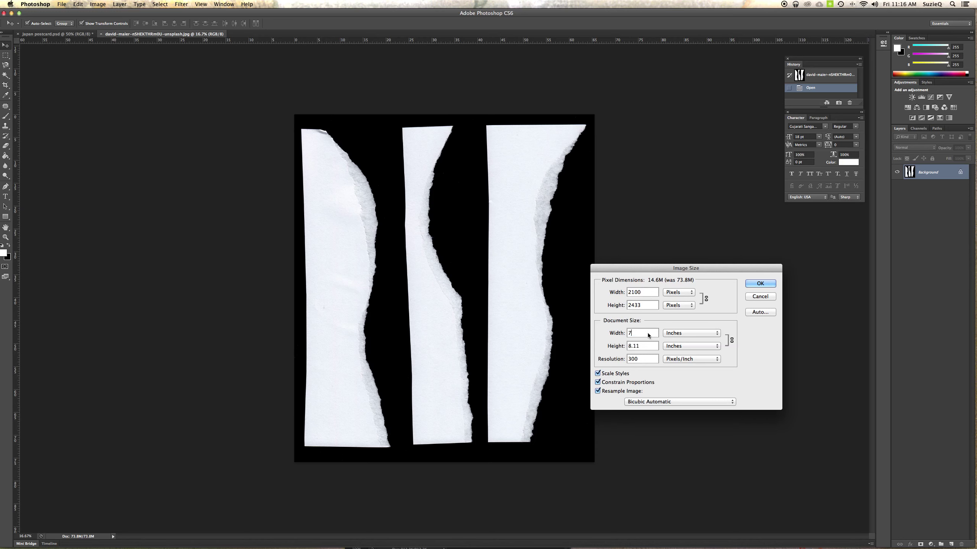
click(760, 284)
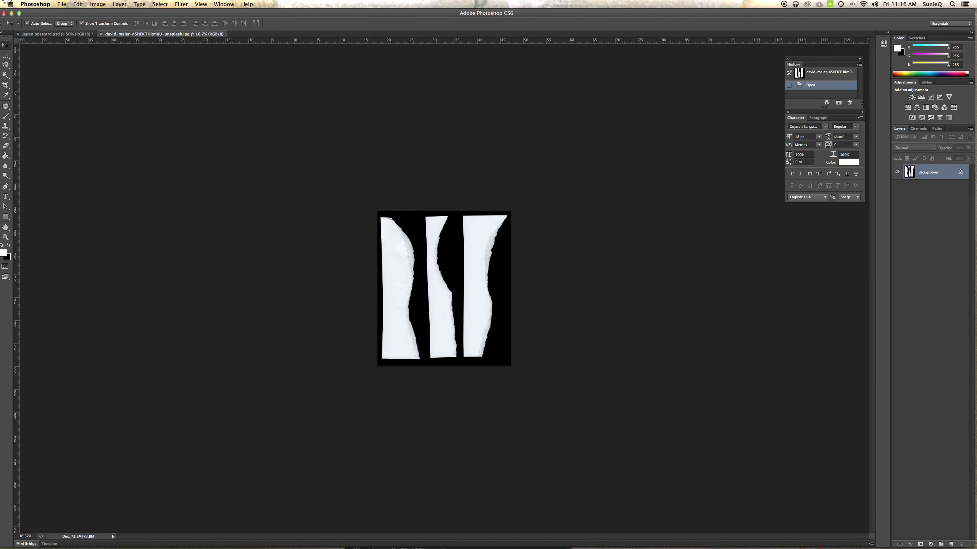
Try rotating the torn paper canvas 90° counterclockwise, and undo the rotation
click(98, 5)
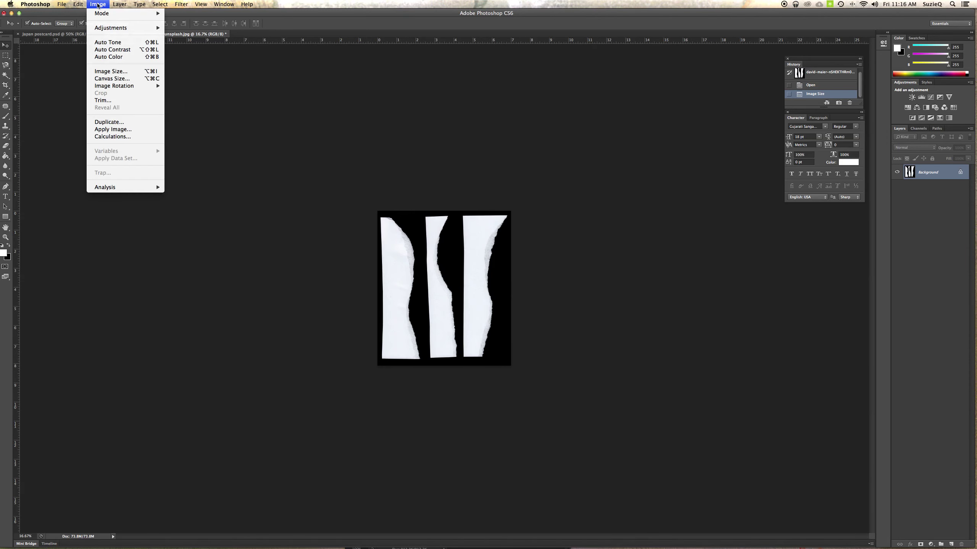
mouse_move(112, 88)
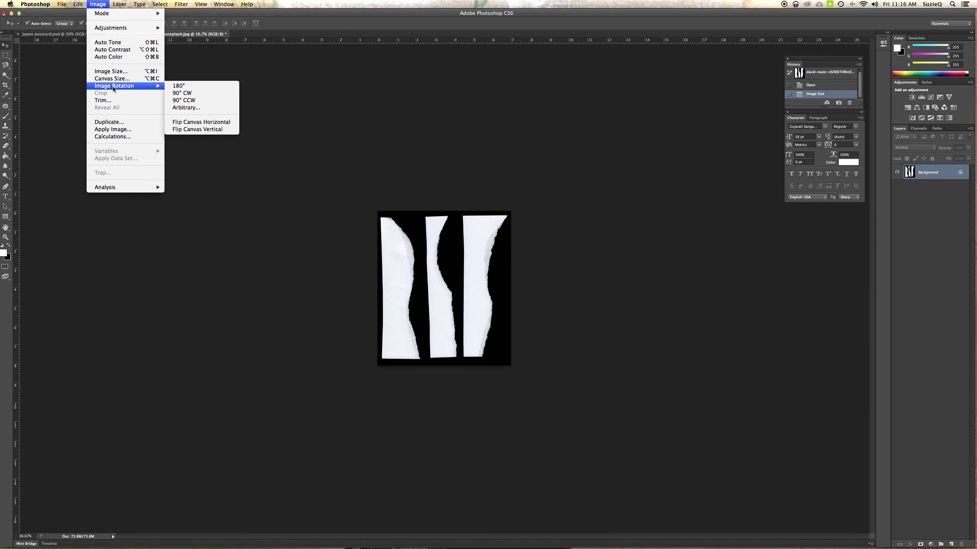
click(191, 101)
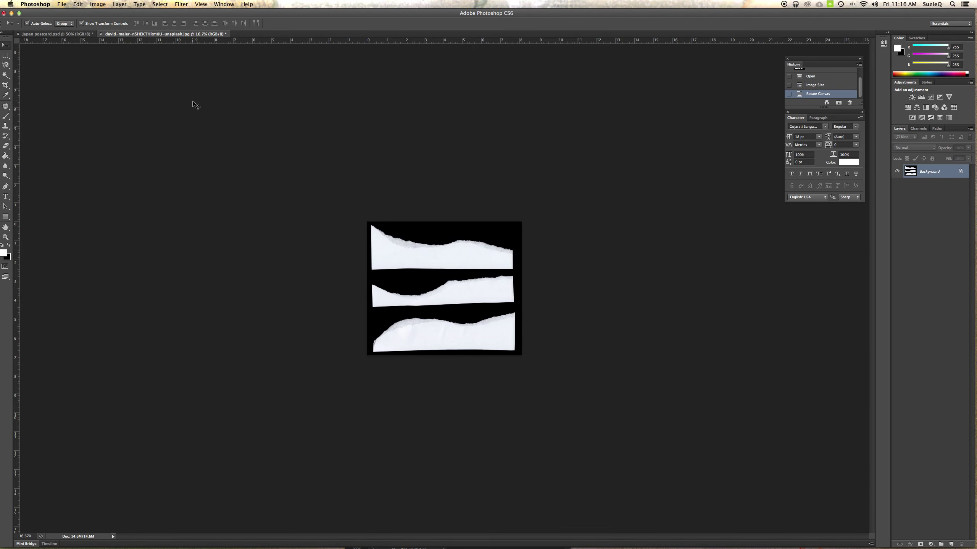
key(super+z)
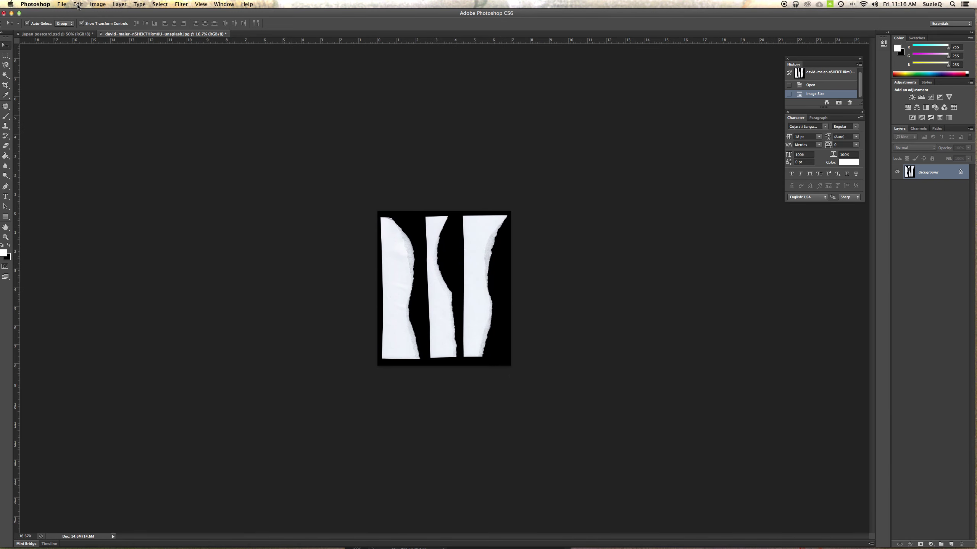
Rotate the torn paper canvas 90° clockwise and select its uppermost paper strip with the Magic Wand
click(92, 4)
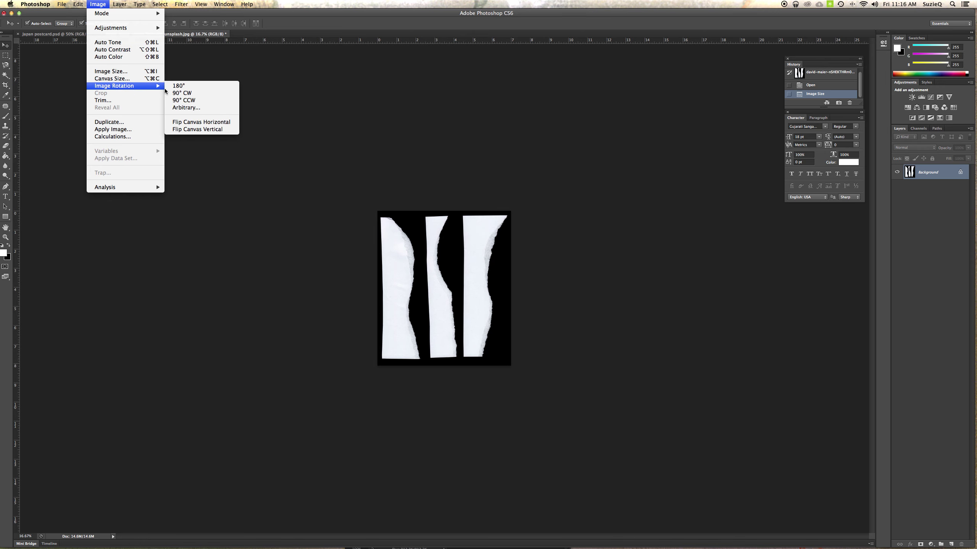
click(182, 94)
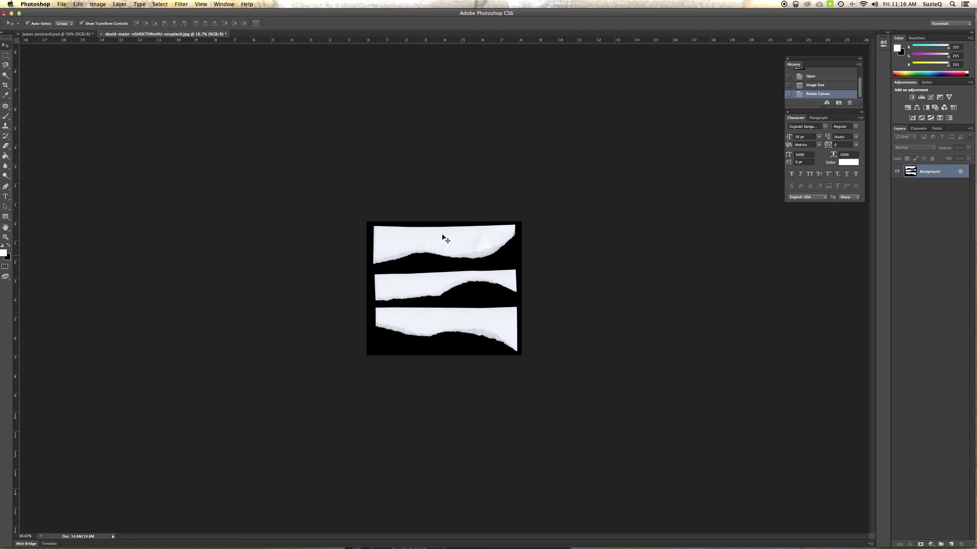
key(super+equal)
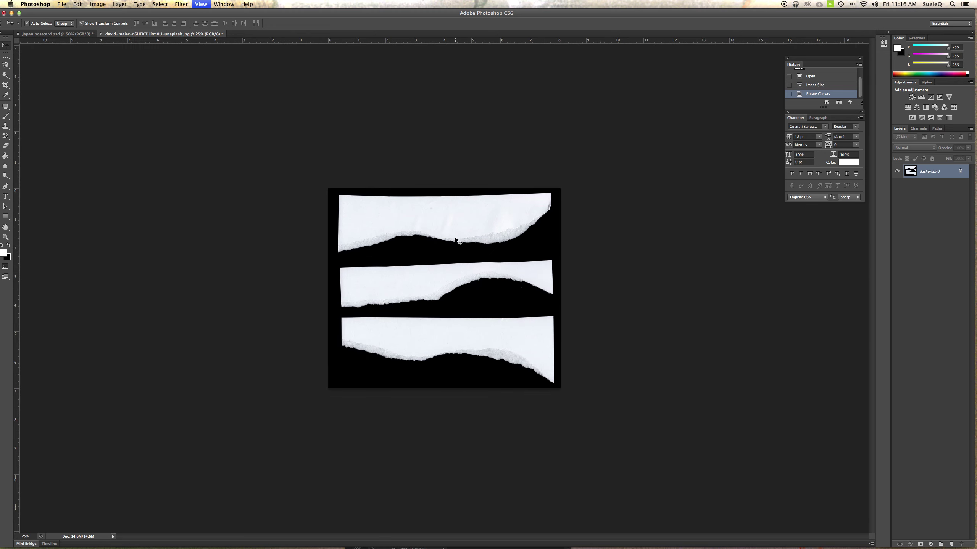
key(super+equal)
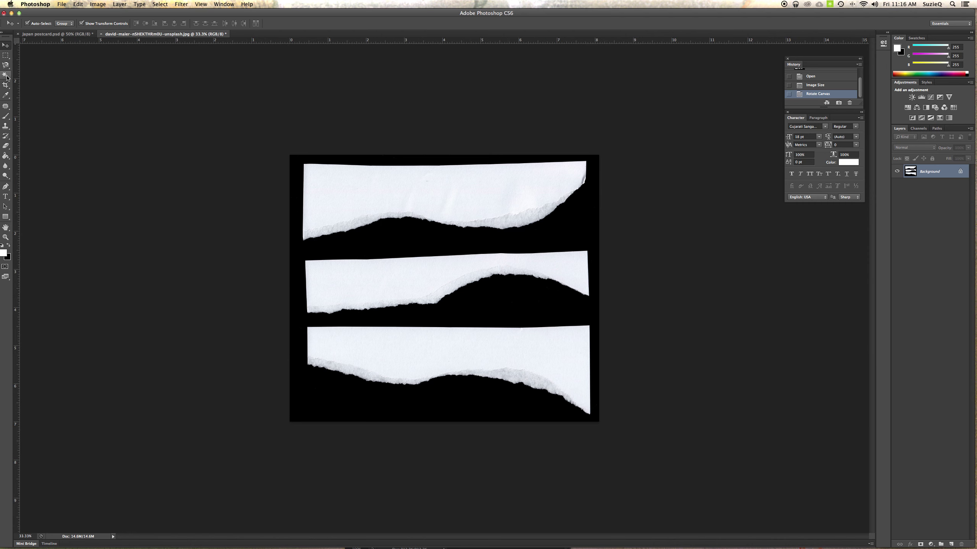
click(6, 75)
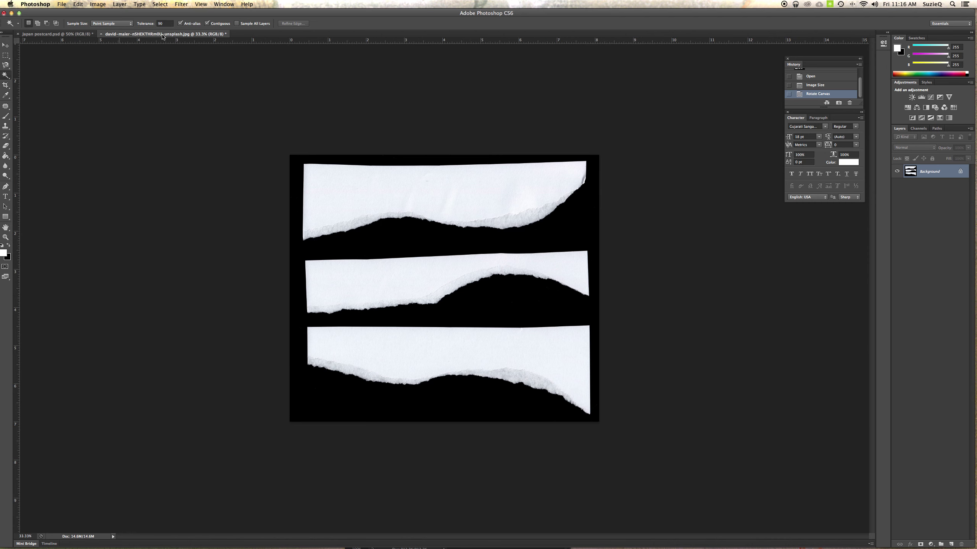
click(414, 190)
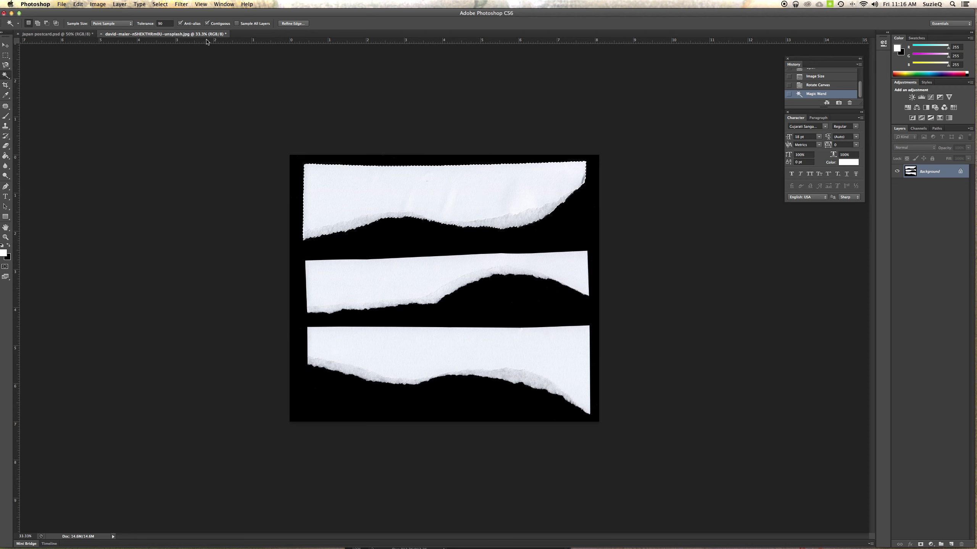
Float the torn paper document in its own window and move the selected strip onto the Japan postcard with the Move tool
click(6, 47)
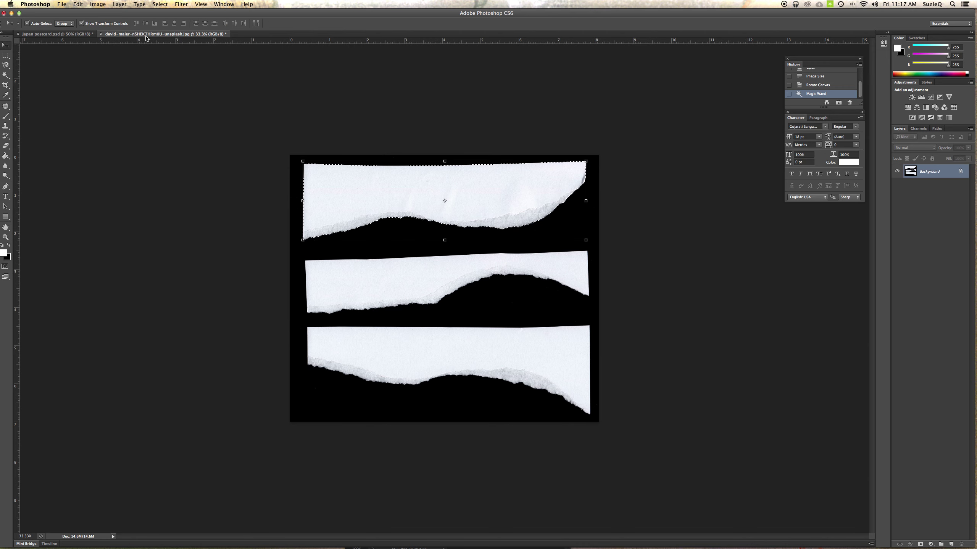
drag(147, 36, 329, 278)
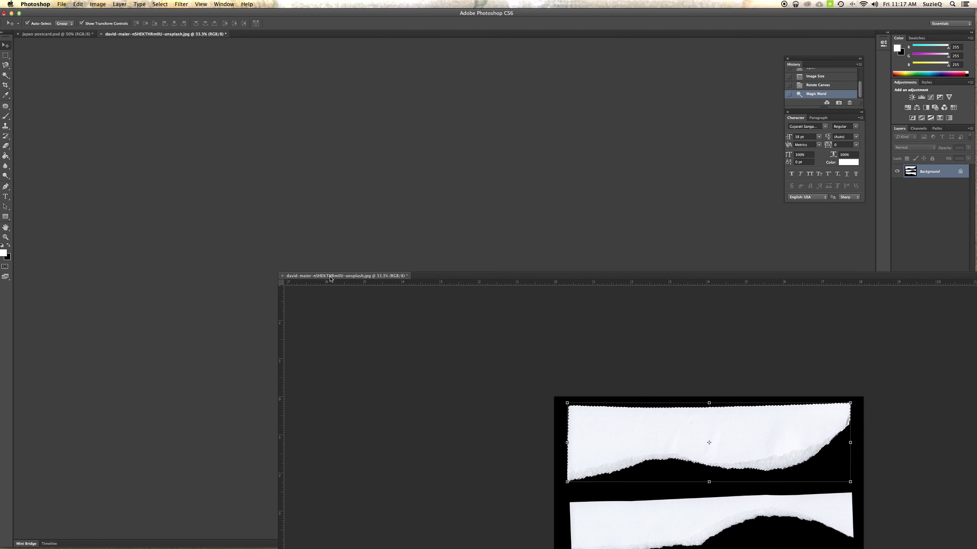
drag(330, 278, 330, 278)
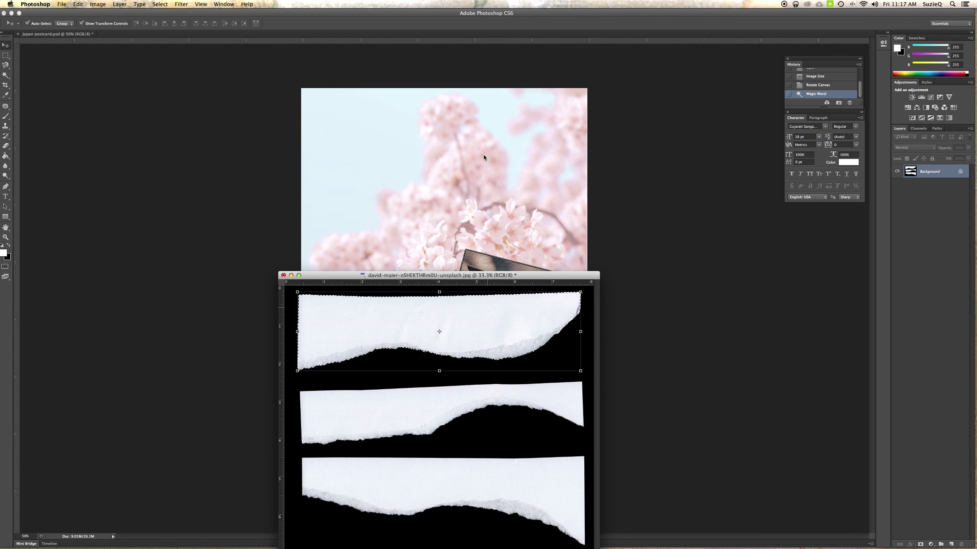
key(ctrl+Tab)
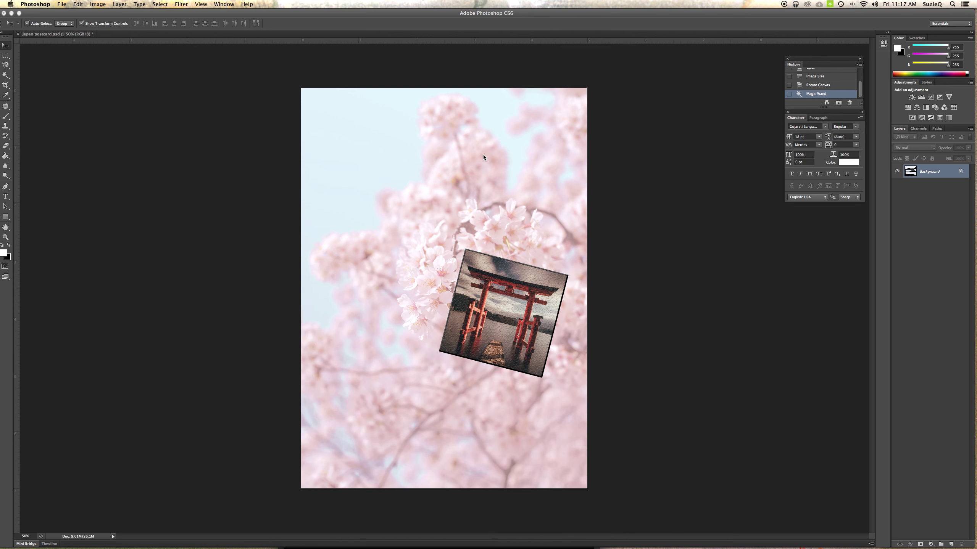
drag(483, 157, 494, 146)
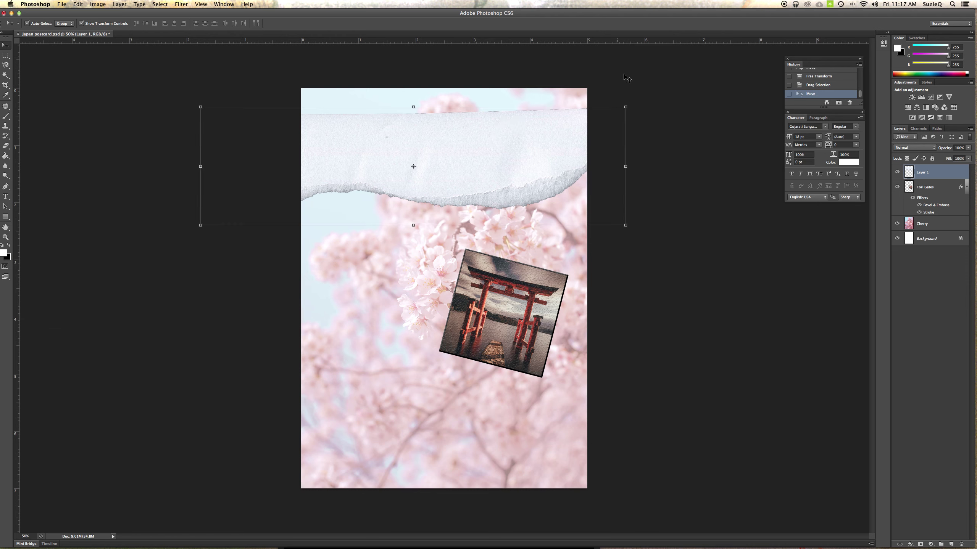
Scale the torn paper strip to about 80%, position it across the postcard's upper edge, and apply the transformation
click(625, 107)
drag(600, 118, 542, 143)
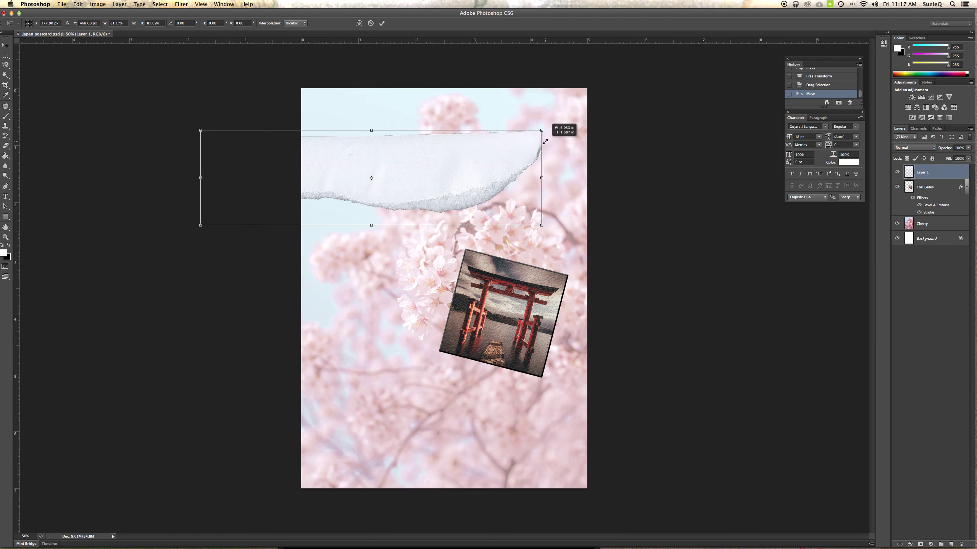
mouse_move(529, 130)
mouse_down()
mouse_move(537, 121)
mouse_move(529, 124)
mouse_up()
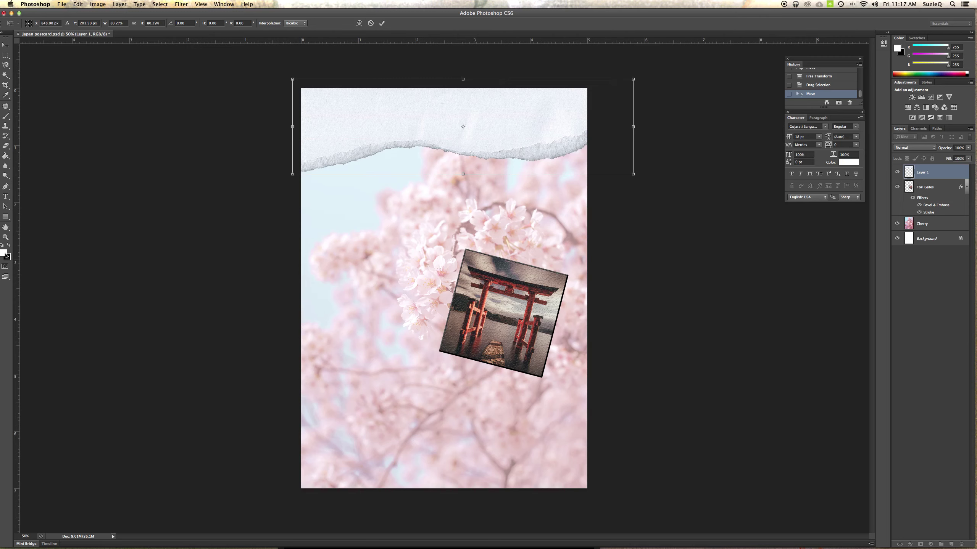
click(6, 45)
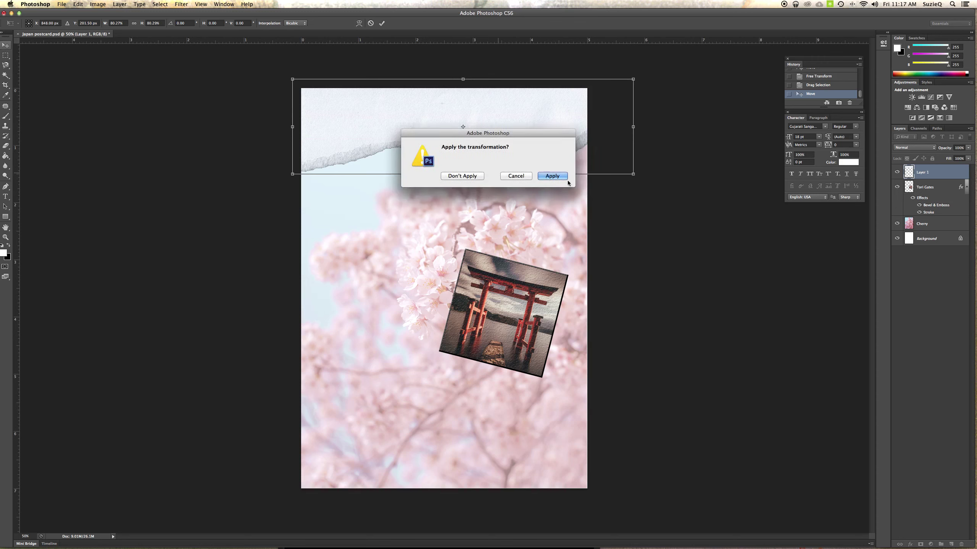
click(554, 175)
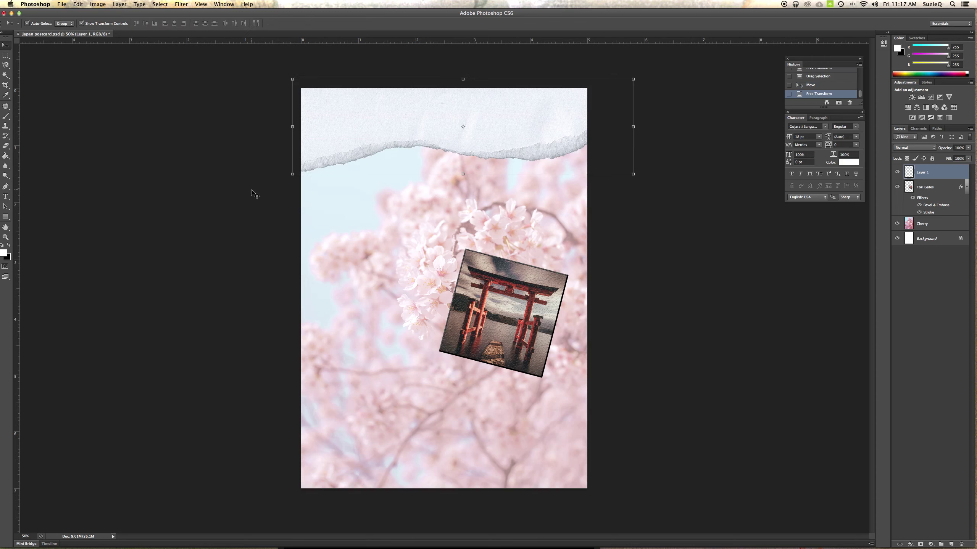
click(632, 283)
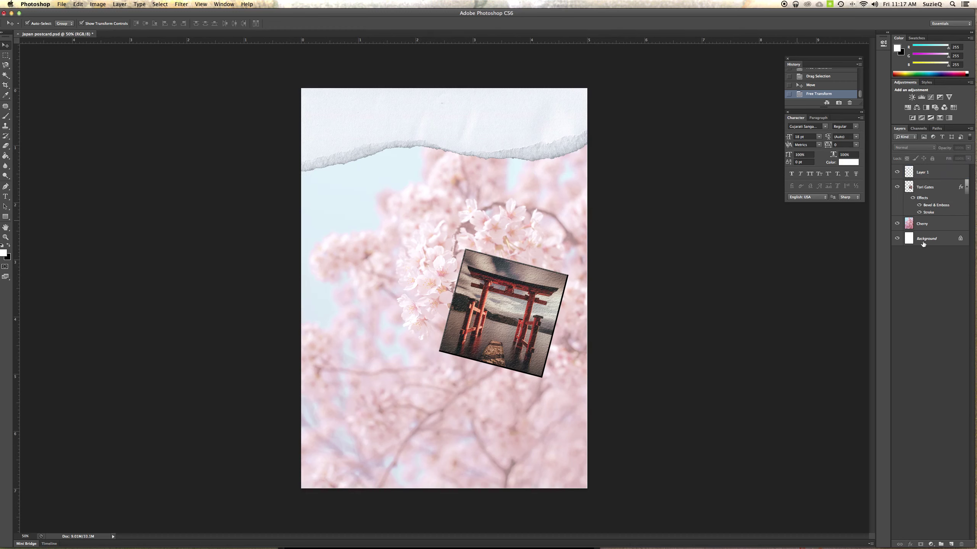
Rename the torn paper strip's layer as Paper
double_click(923, 171)
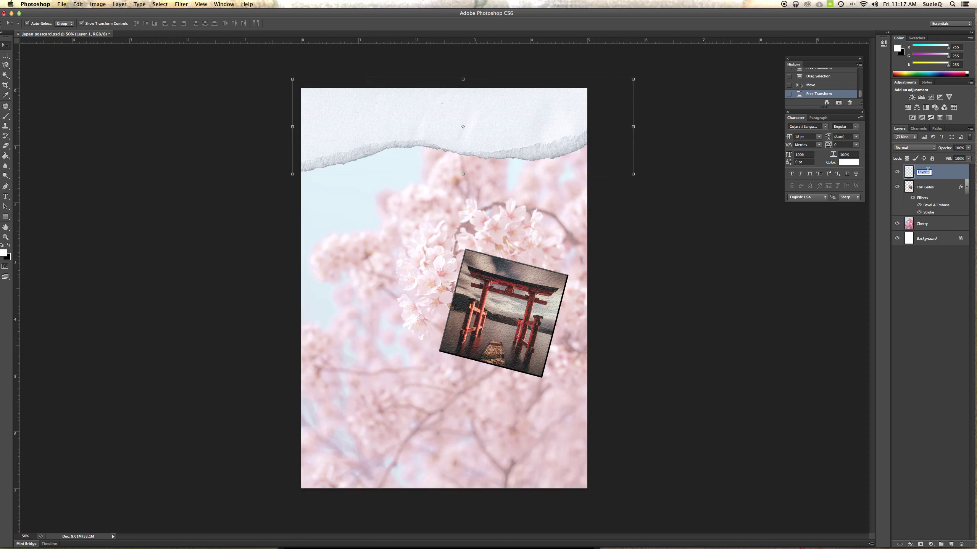
text(Paper)
key(Return)
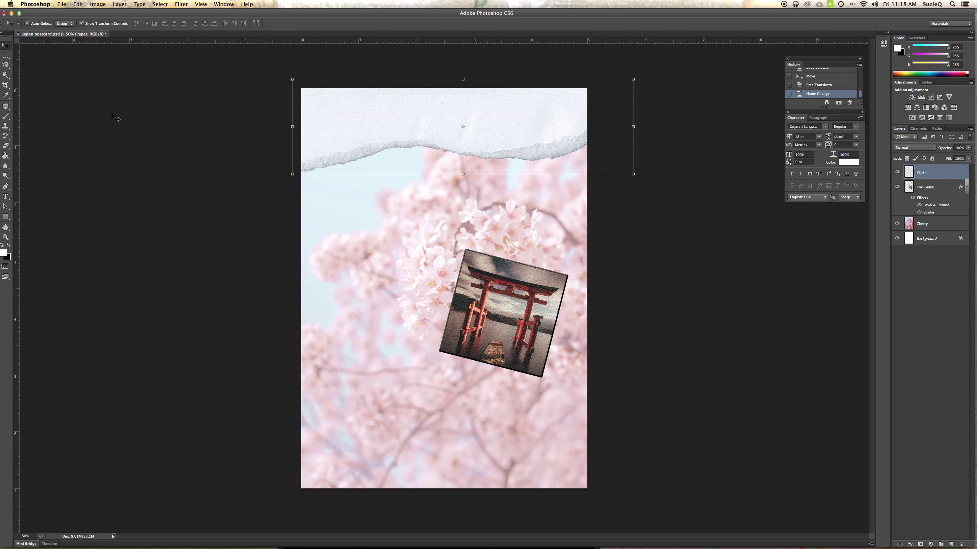
Set the foreground color to a pale cream, about RGB 238, 235, 219
click(4, 253)
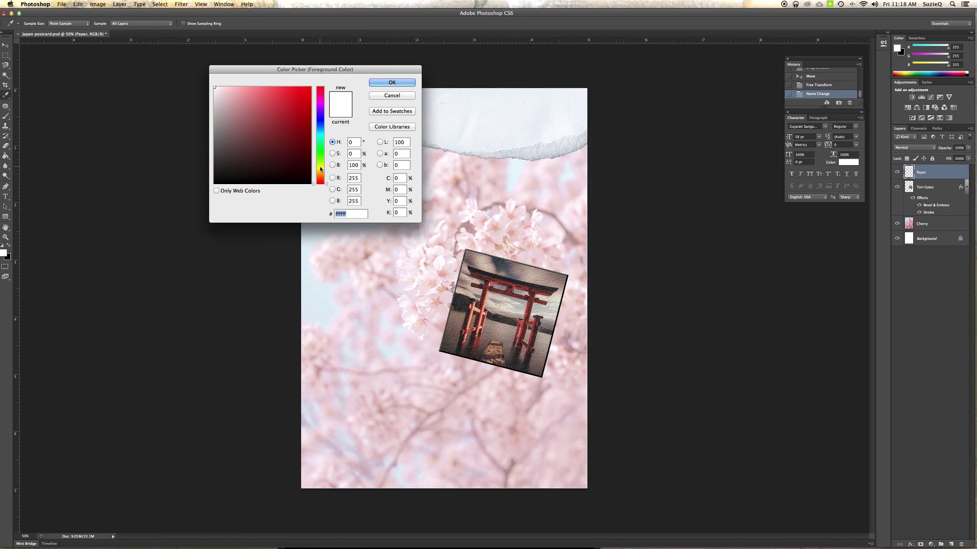
click(320, 167)
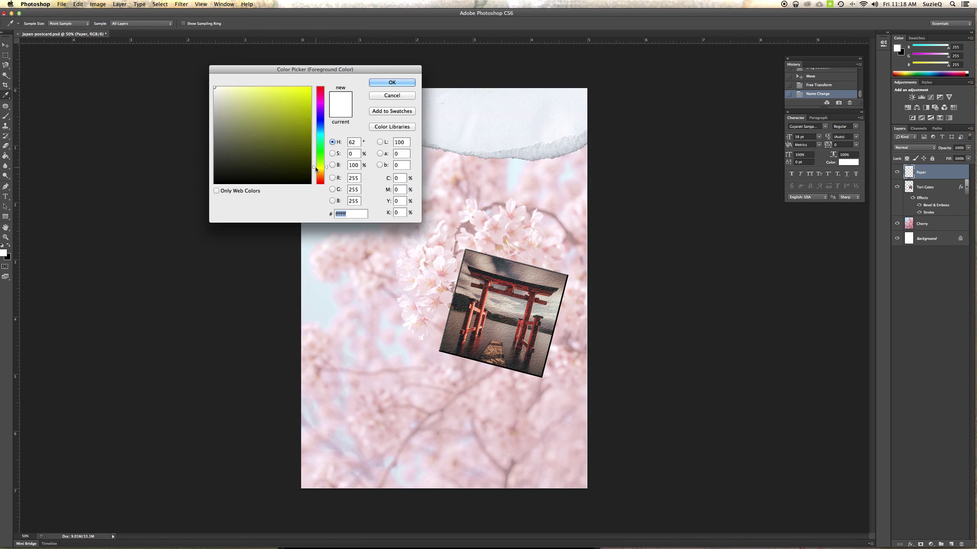
drag(315, 168, 314, 173)
click(222, 90)
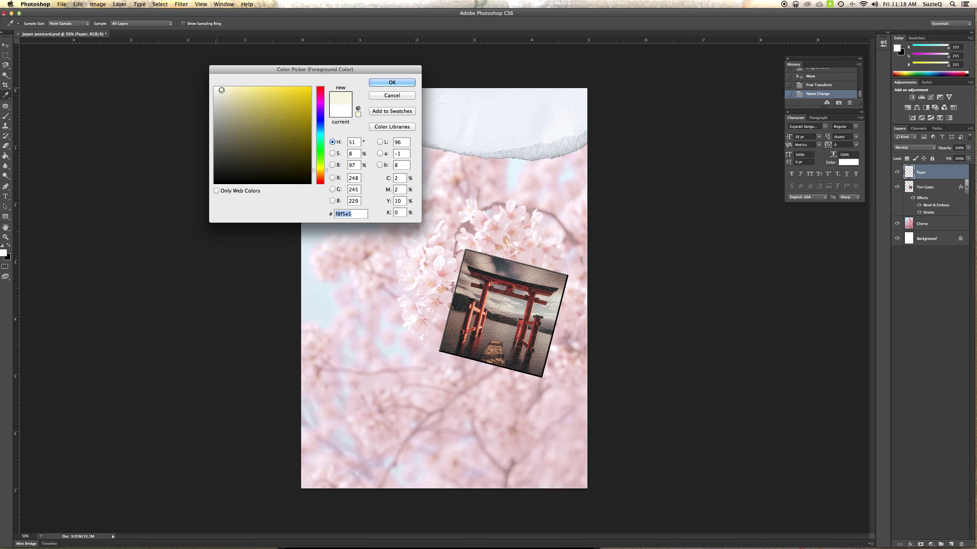
drag(222, 90, 222, 94)
click(385, 84)
key(v)
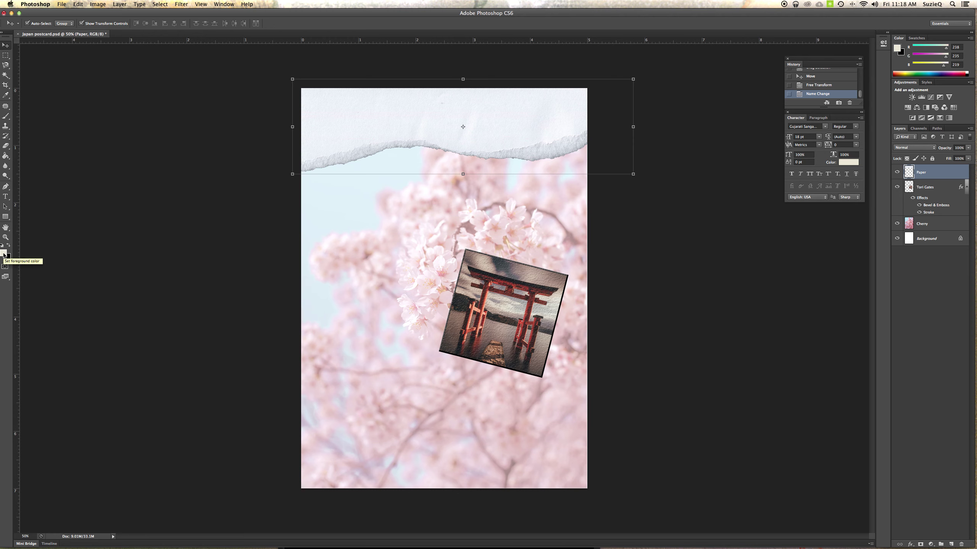
Try filling the Paper layer's strip with the cream foreground color using the Paint Bucket, and undo the fill
click(5, 155)
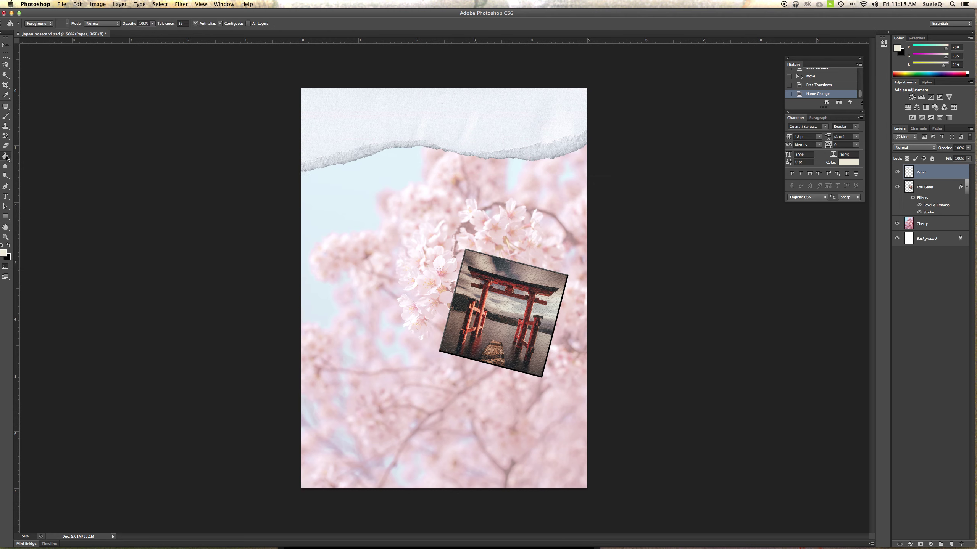
click(334, 111)
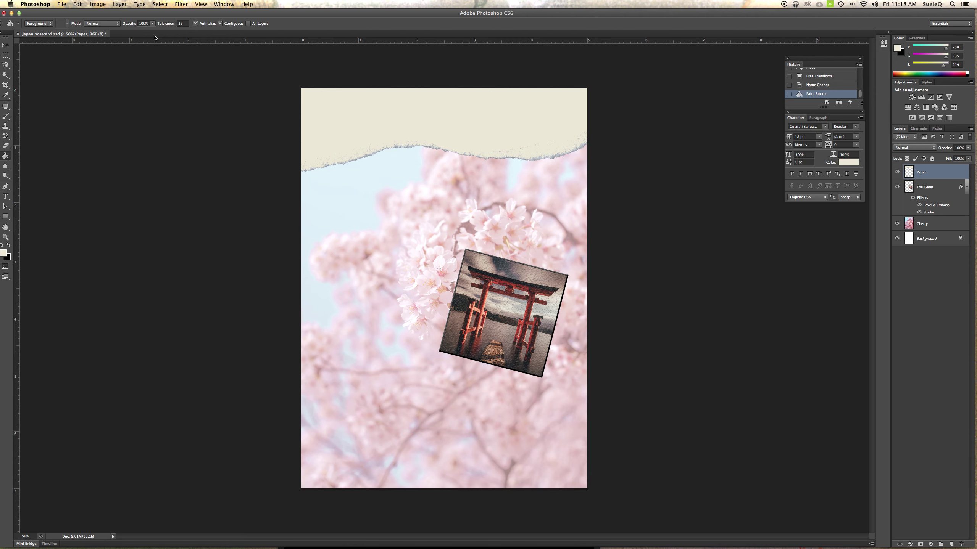
key(super+z)
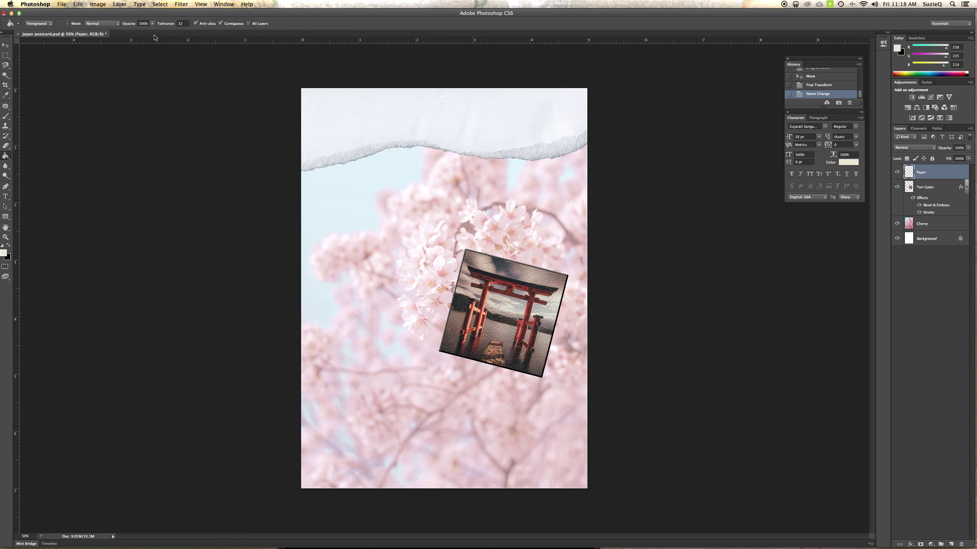
Duplicate the Paper layer within the postcard document as Paper copy
right_click(921, 175)
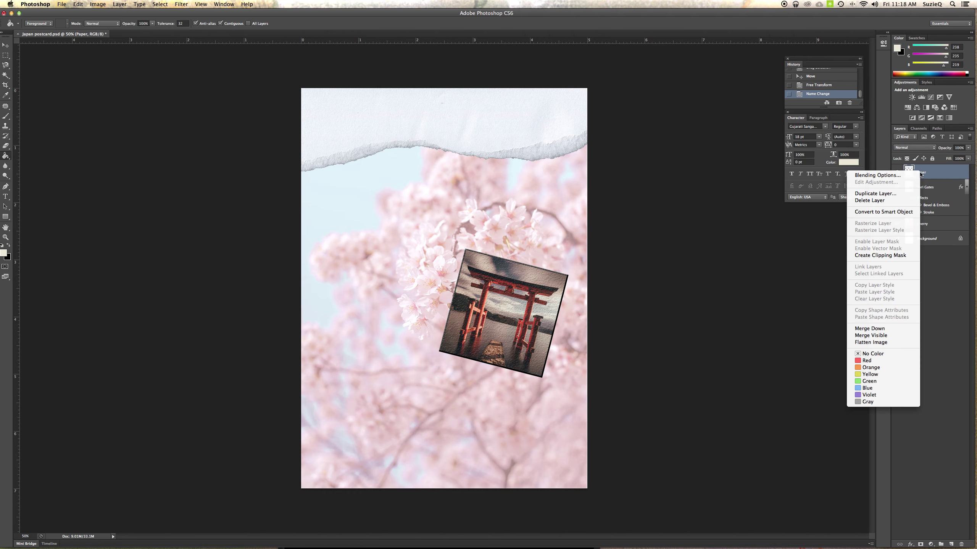
click(880, 194)
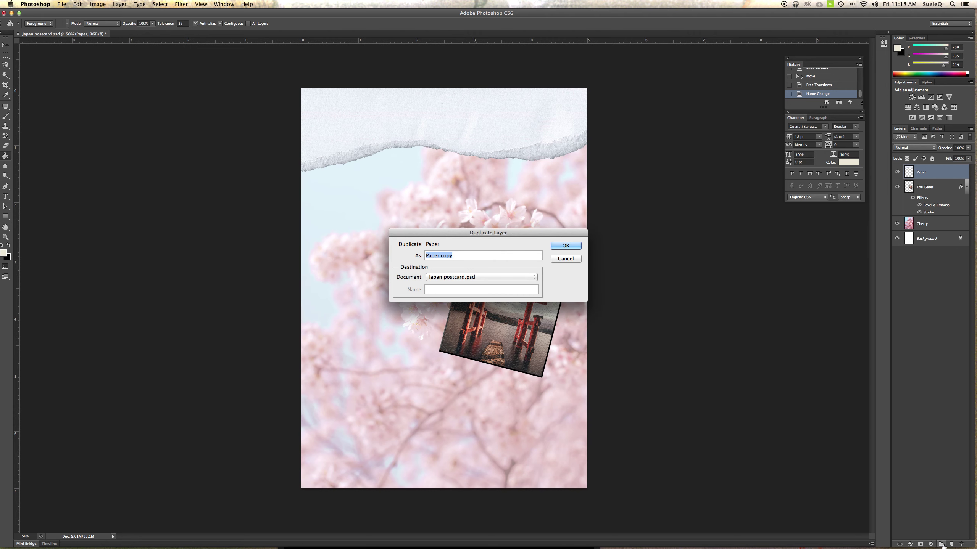
click(561, 246)
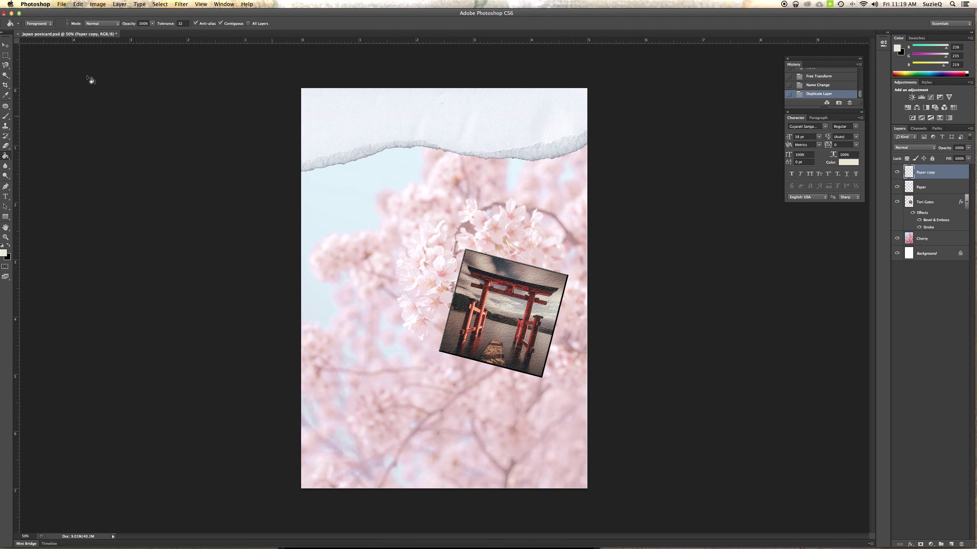
Offset the Paper copy layer about 0.17 inches left and 0.07 inches up to expose the original's torn edge
click(5, 46)
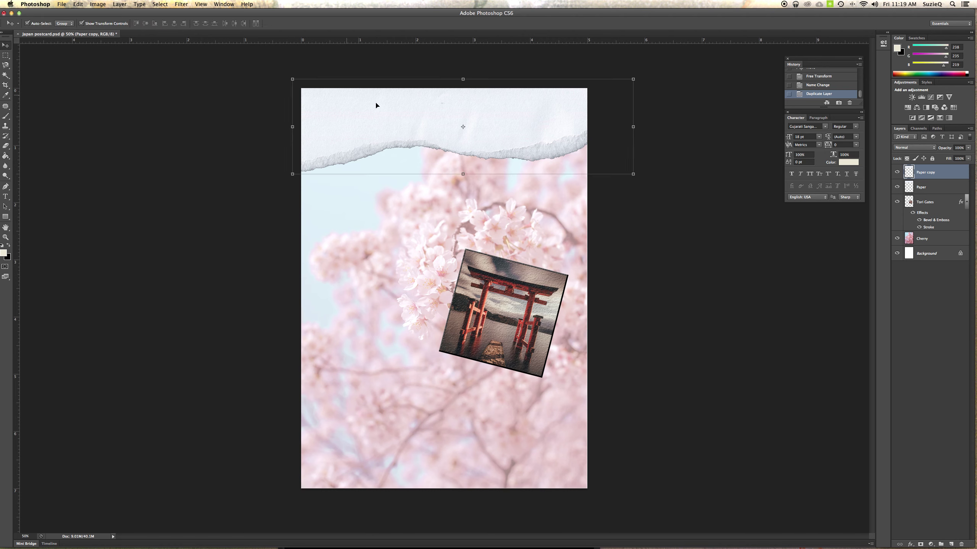
key(shift+Up)
key(shift+Up)
key(shift+Up)
key(shift+Up)
drag(376, 97, 366, 101)
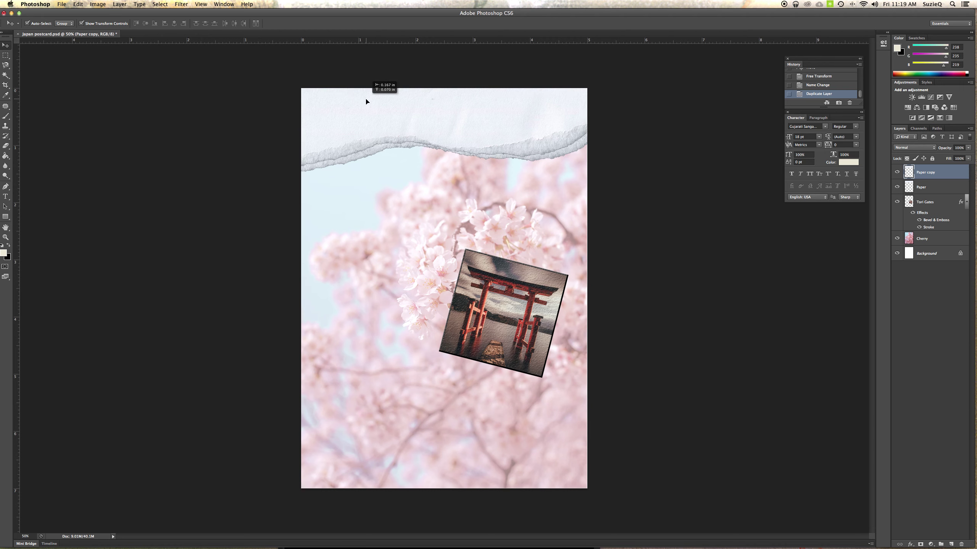
drag(366, 102, 366, 101)
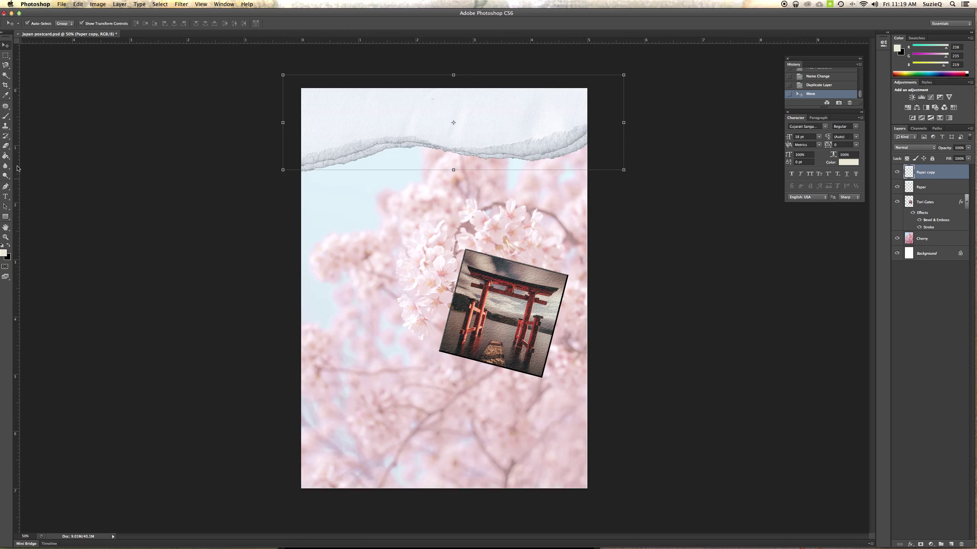
Fill the Paper copy strip with the cream foreground color using the Paint Bucket, deselect the layer, and save the postcard
click(5, 155)
click(327, 102)
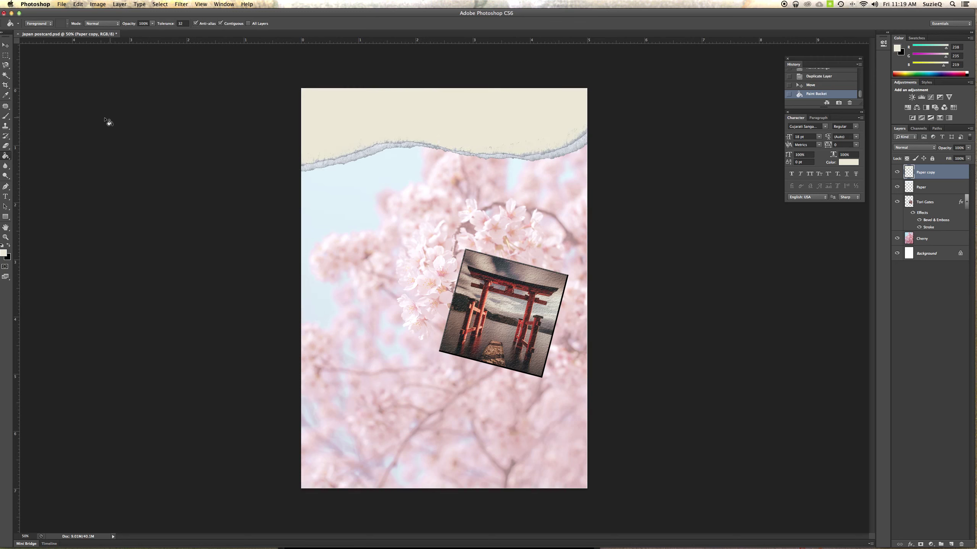
click(5, 45)
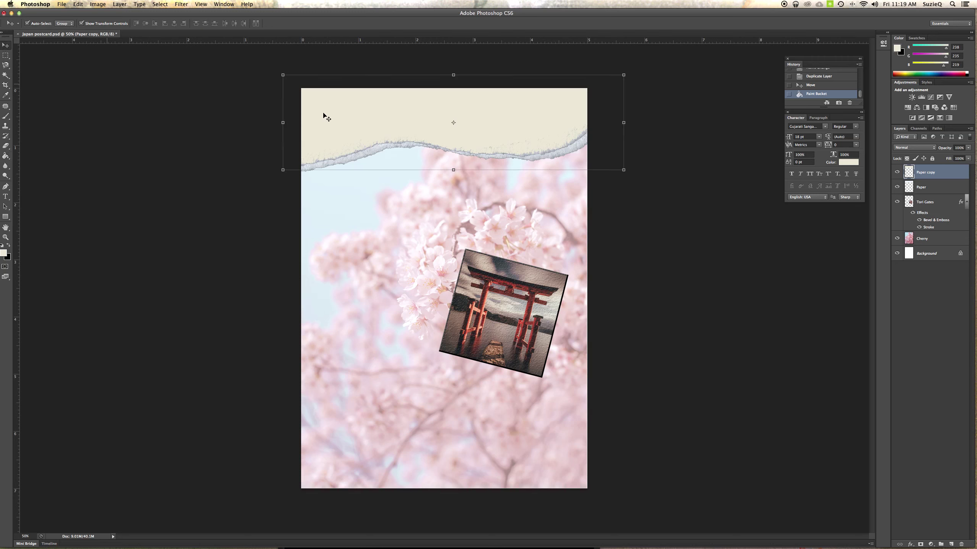
click(177, 174)
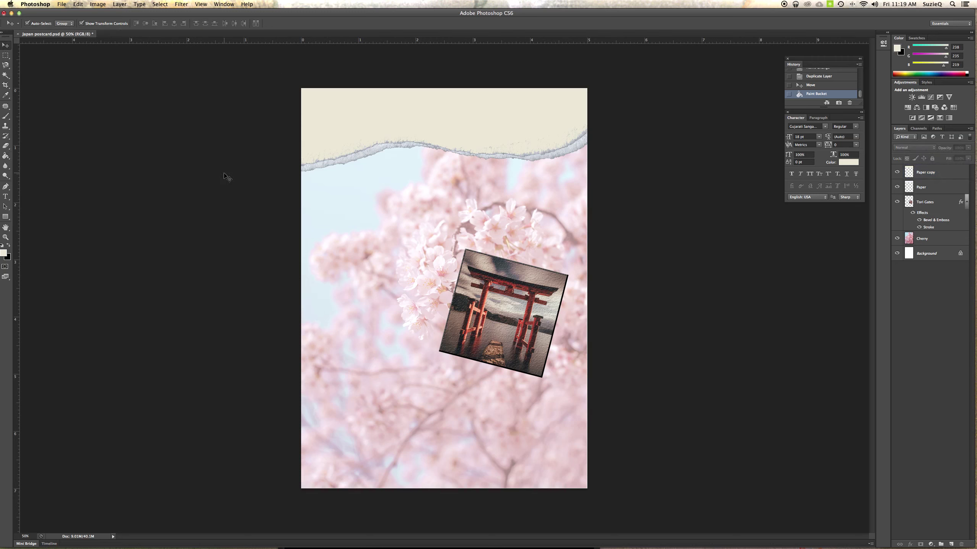
key(super+s)
mouse_move(384, 548)
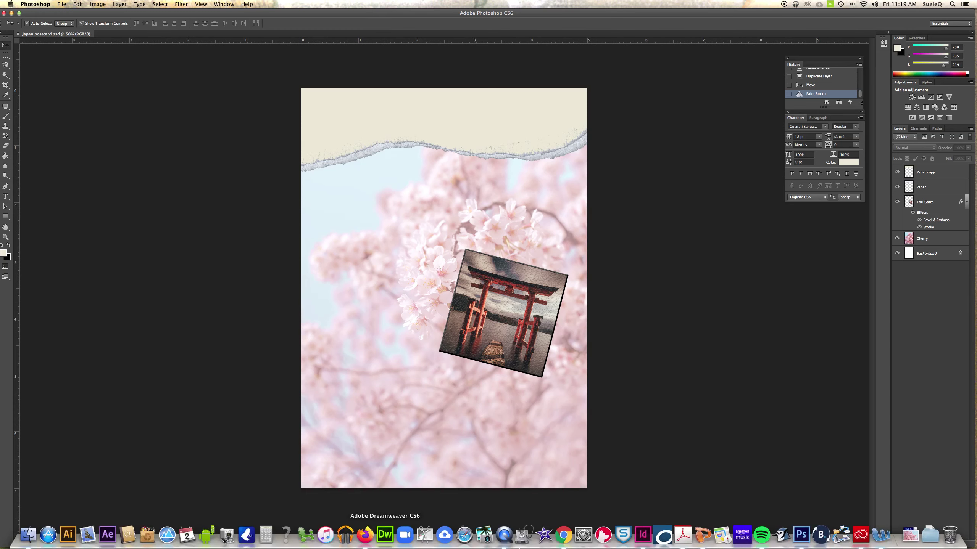